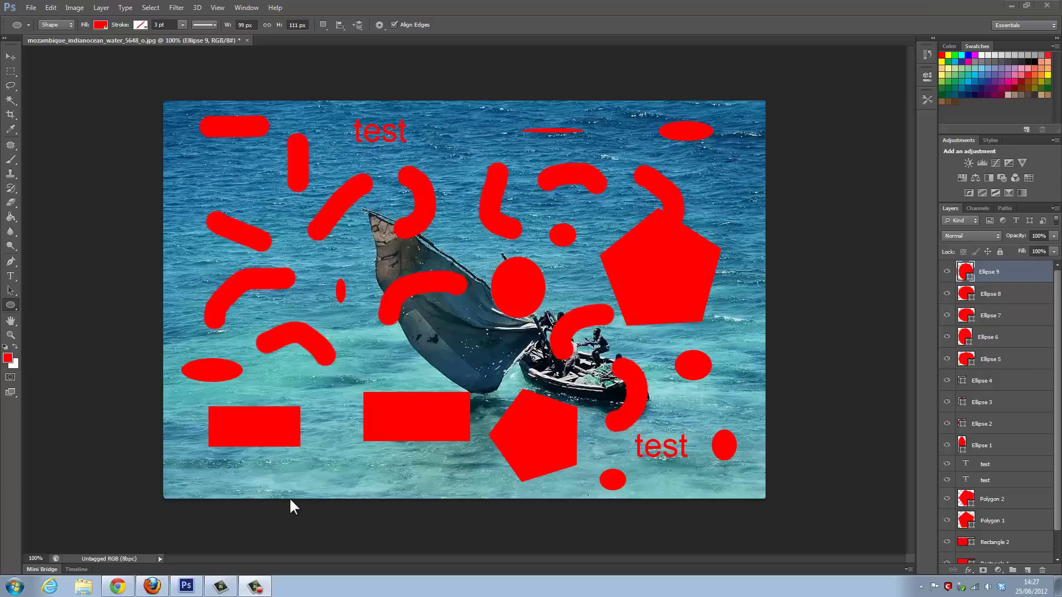
# Switch to Chrome, go back from Wikipedia to the BBC News page, and return to Photoshop.
pyautogui.click(117, 586)
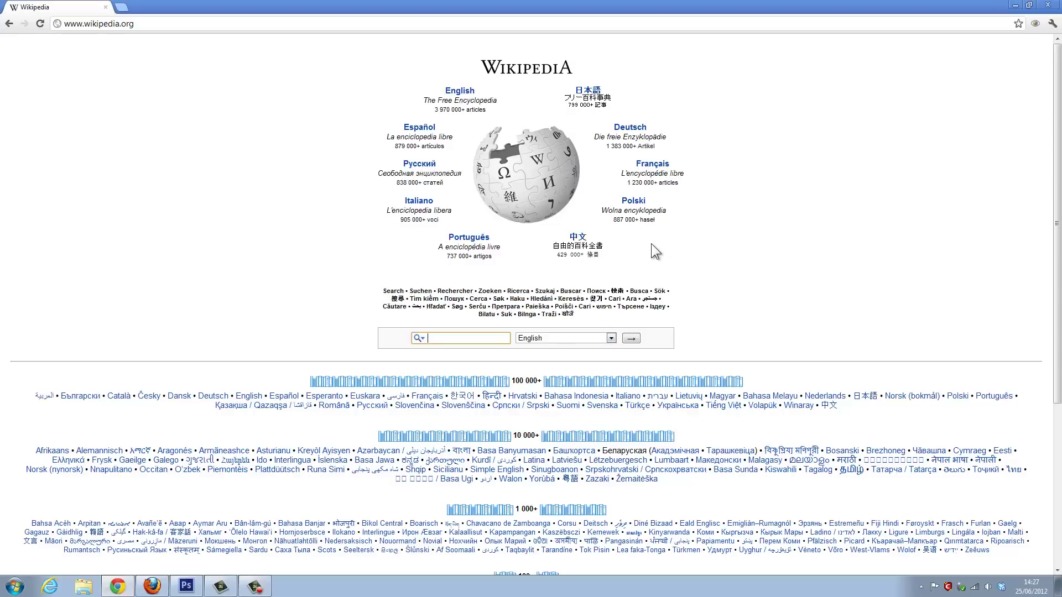
pyautogui.click(14, 28)
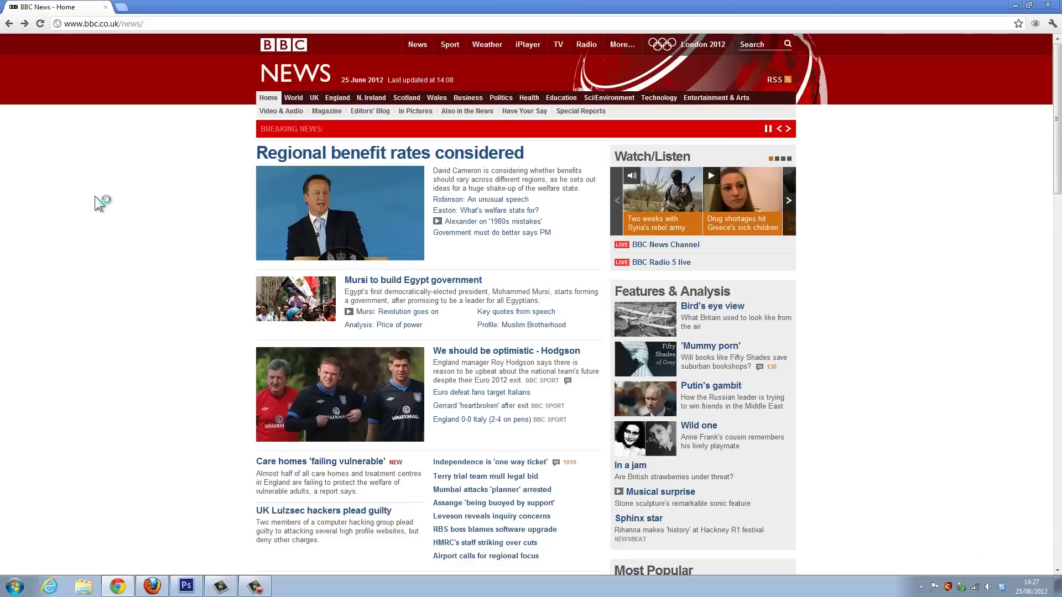
pyautogui.click(1017, 7)
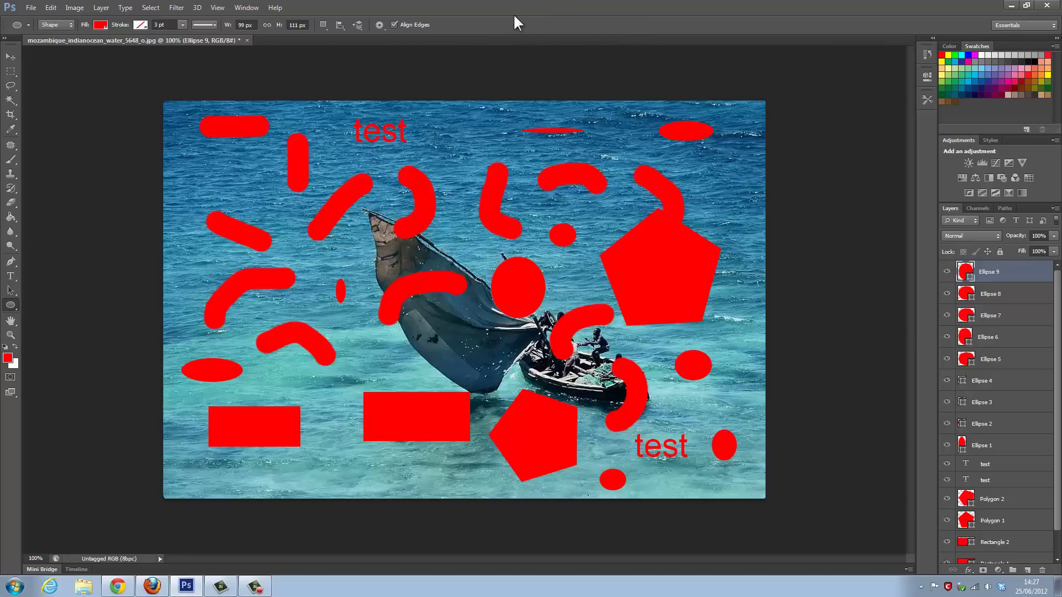
# Undo the large ellipse over the boat's mast and redo it.
pyautogui.click(50, 8)
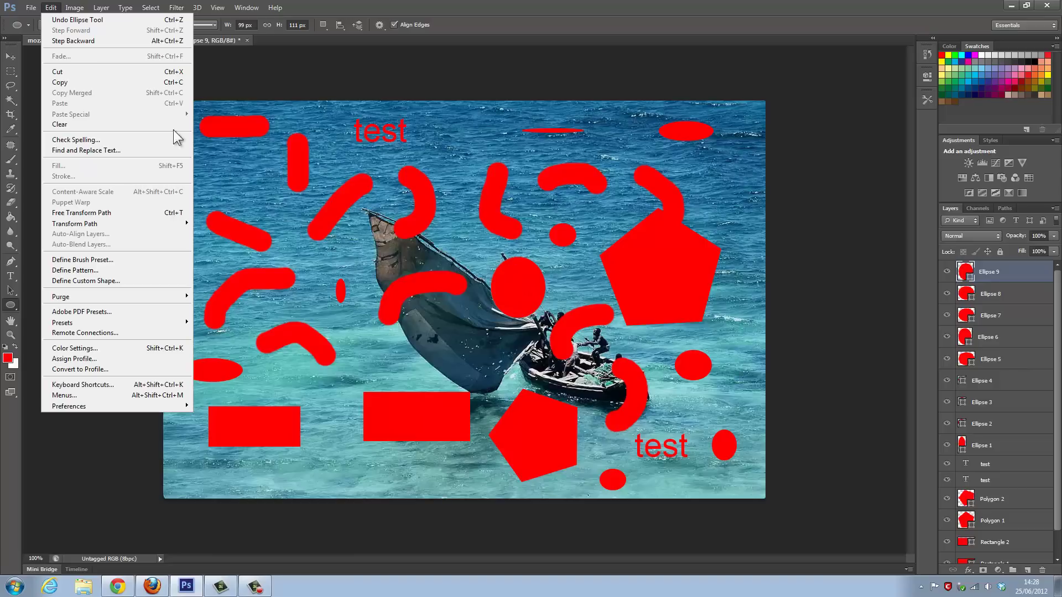
pyautogui.click(91, 18)
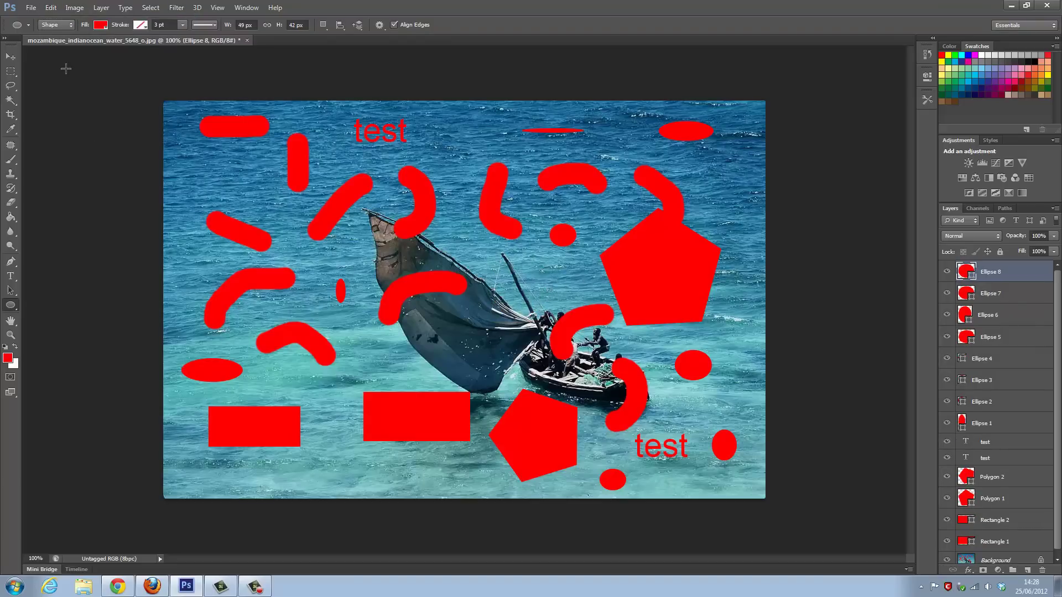
pyautogui.click(50, 8)
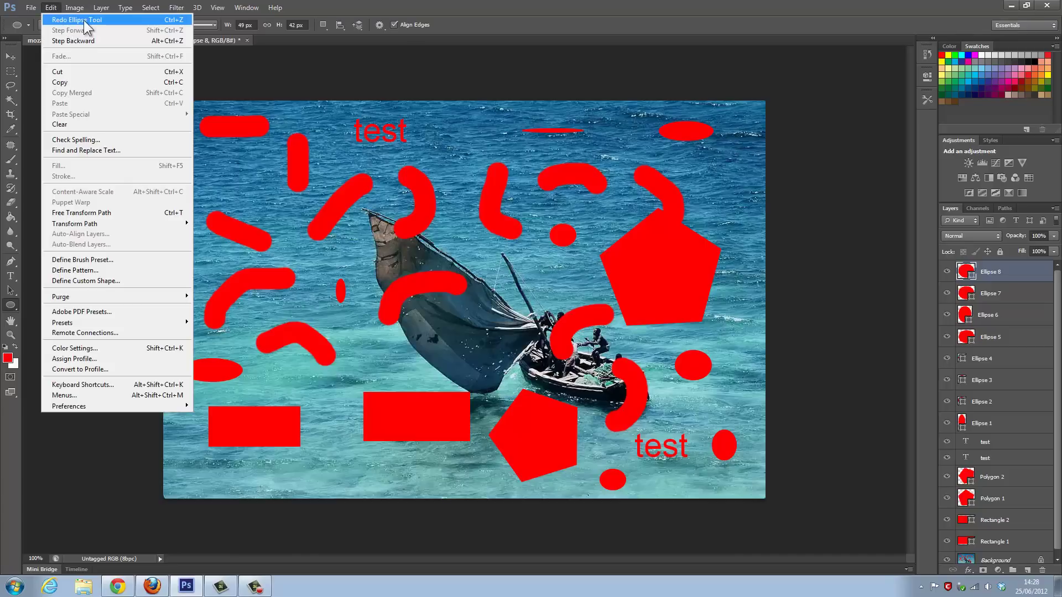
pyautogui.click(74, 21)
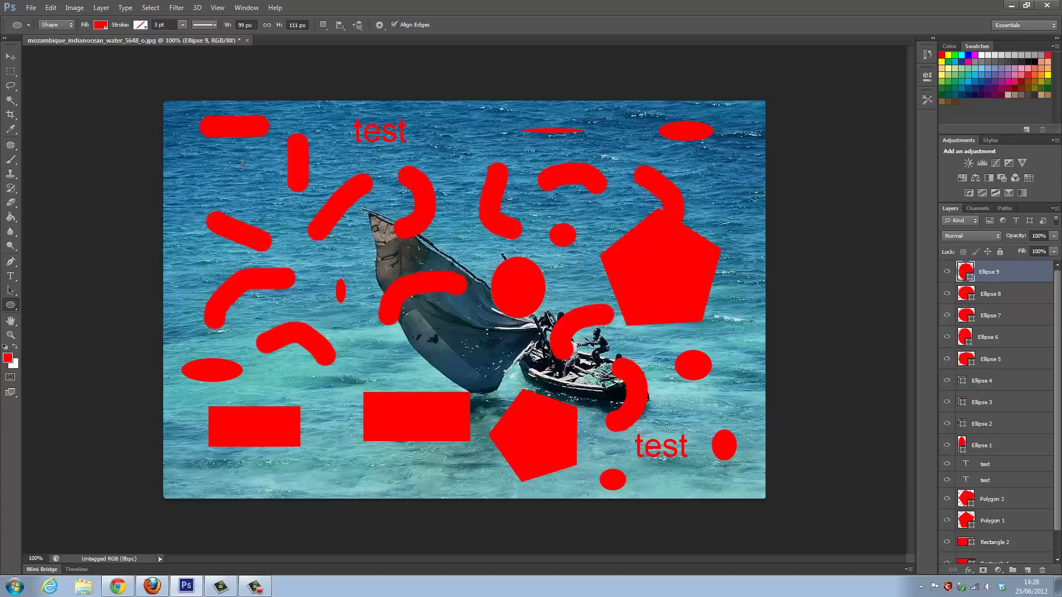
# Step backward four times through the history to remove Ellipse 9, Ellipse 8, Ellipse 7 and Ellipse 6.
pyautogui.click(48, 9)
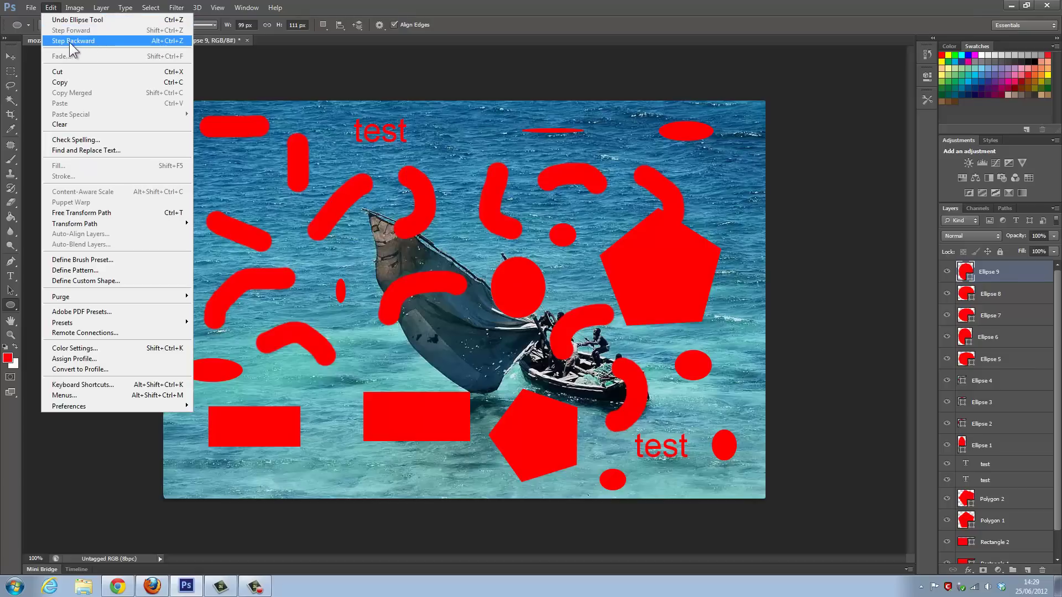
pyautogui.click(71, 41)
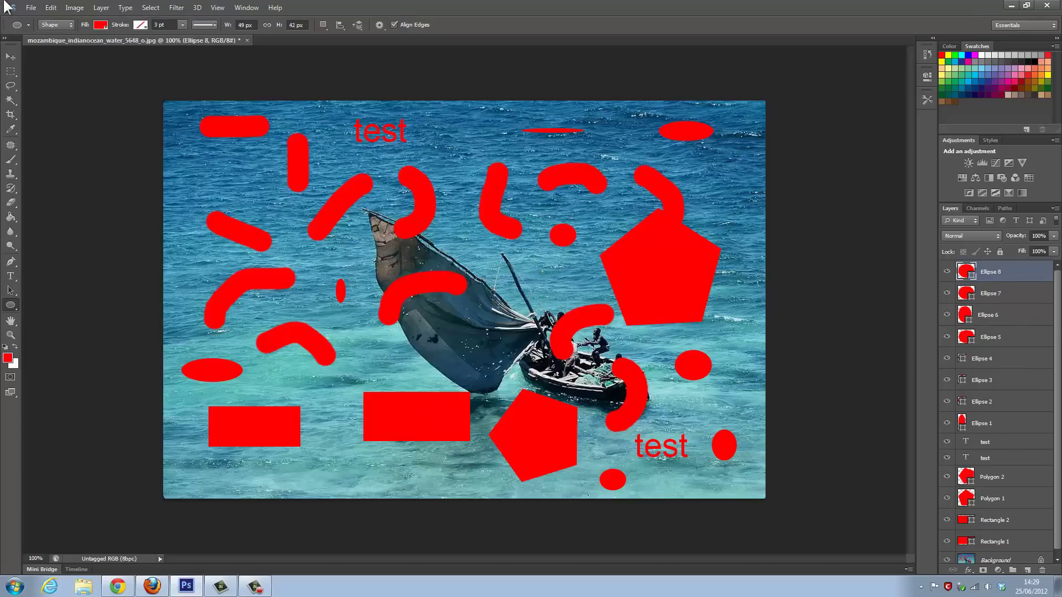
pyautogui.click(50, 7)
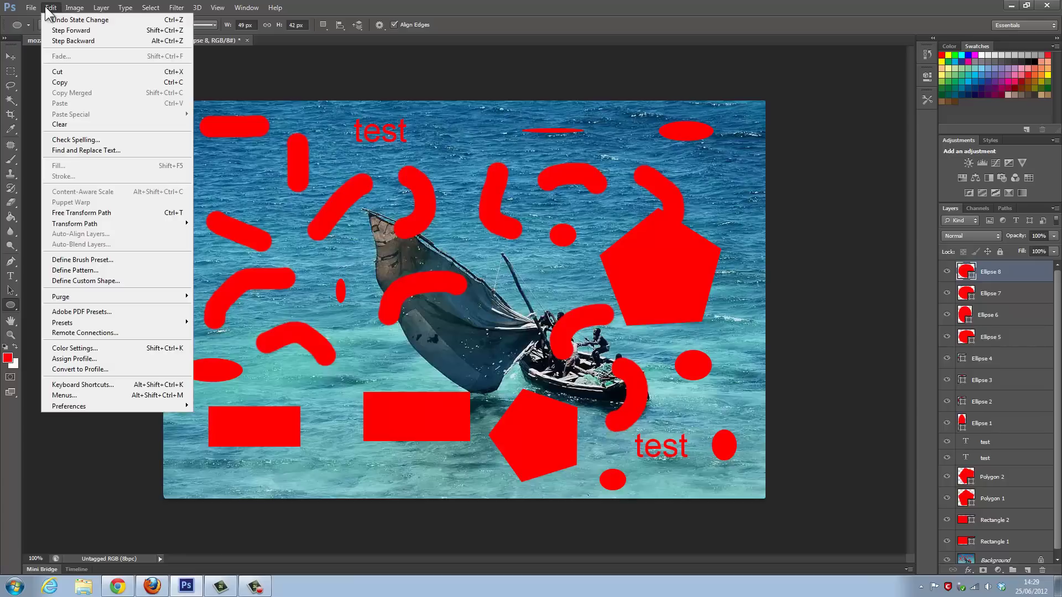
pyautogui.click(61, 43)
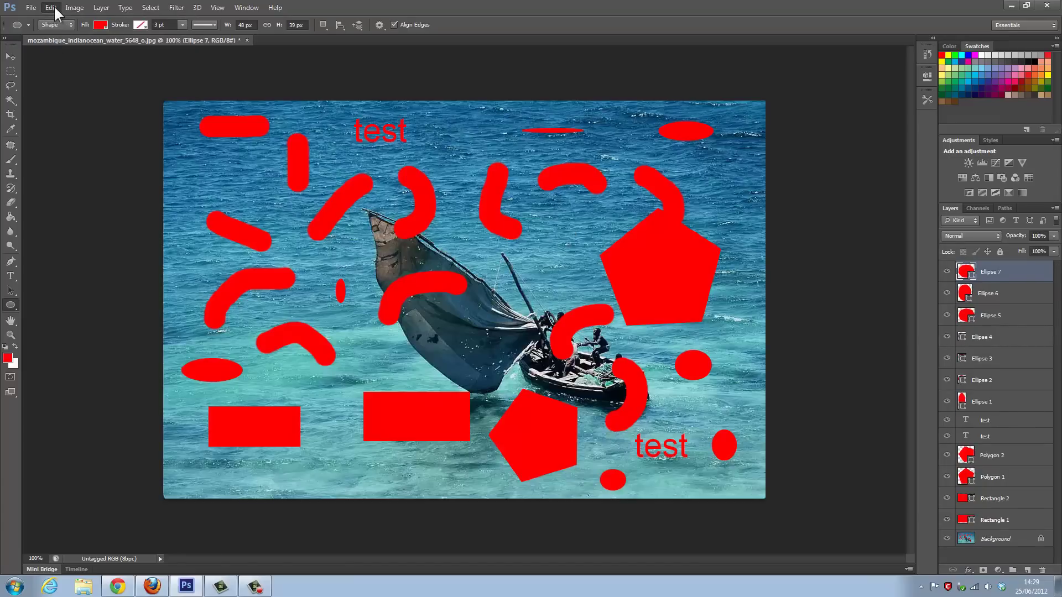
pyautogui.click(54, 5)
pyautogui.click(59, 40)
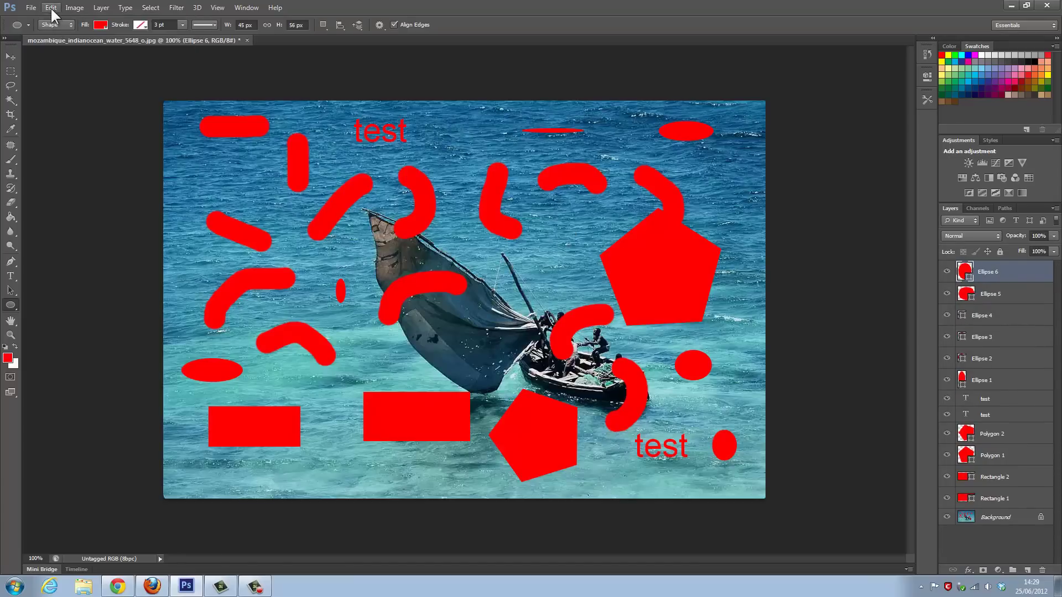
pyautogui.click(51, 7)
pyautogui.click(59, 40)
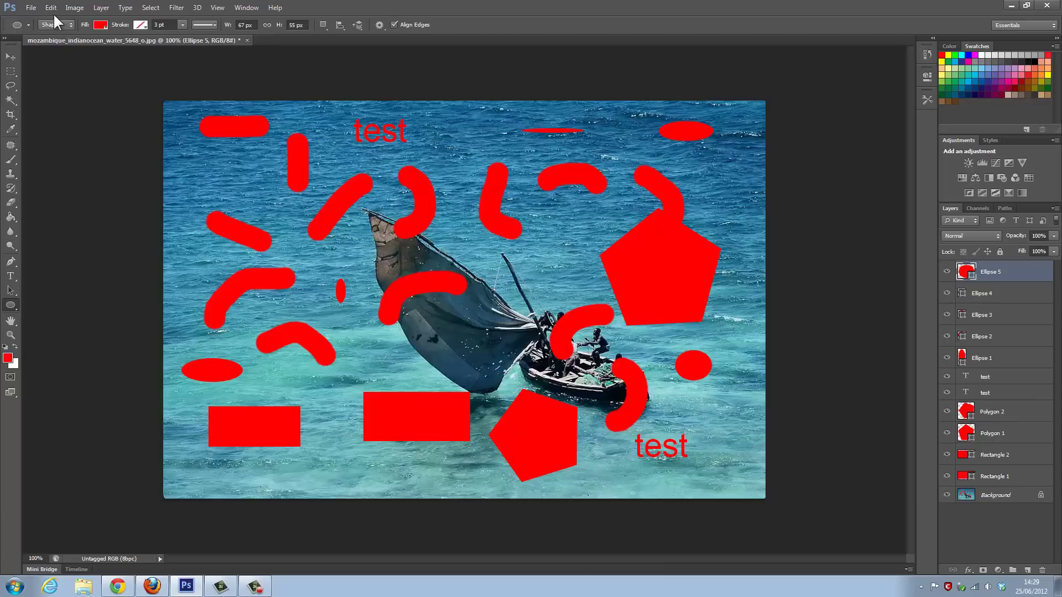
# Keep stepping backward until all remaining shape and text layers and the two brush strokes over the boat's hull and crew are removed.
pyautogui.click(53, 8)
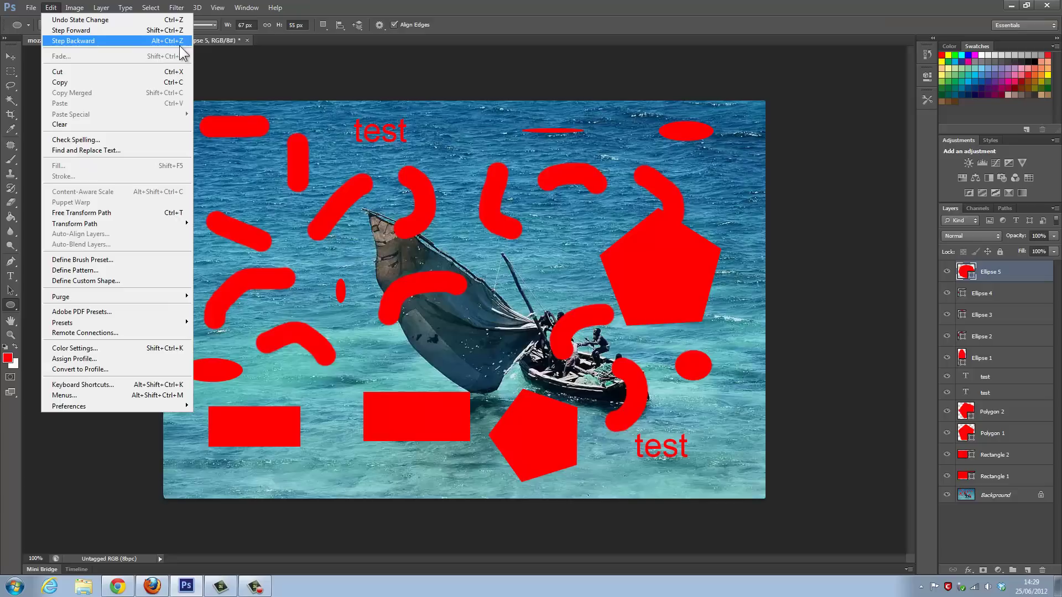
pyautogui.click(331, 182)
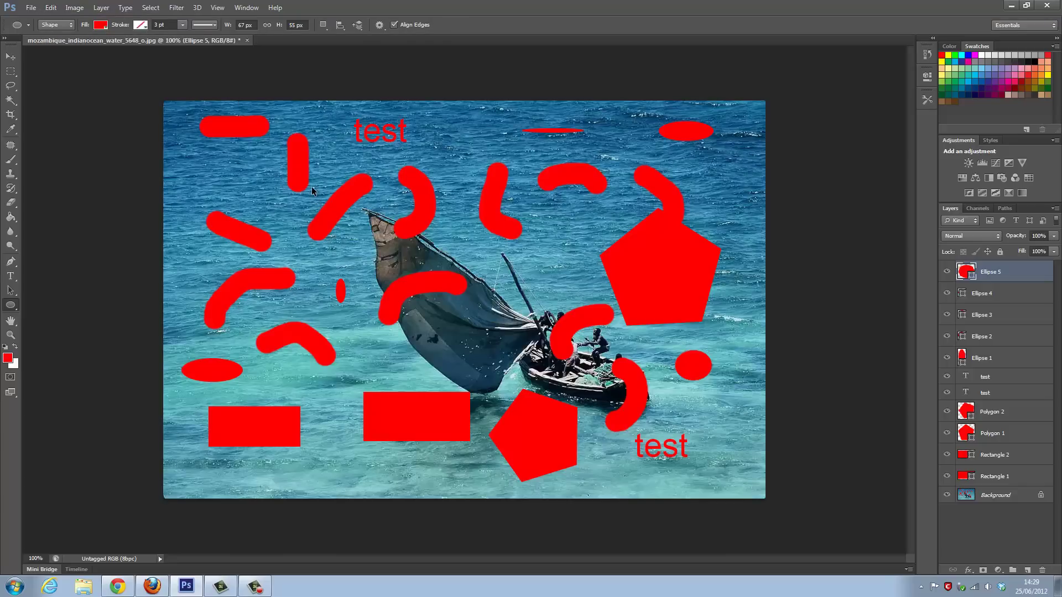
pyautogui.hotkey('ctrl', 'alt', 'z')
pyautogui.hotkey('ctrl', 'alt', 'z')
pyautogui.hotkey('ctrl', 'alt', 'z')
pyautogui.hotkey('ctrl', 'alt', 'z')
pyautogui.hotkey('ctrl', 'alt', 'z')
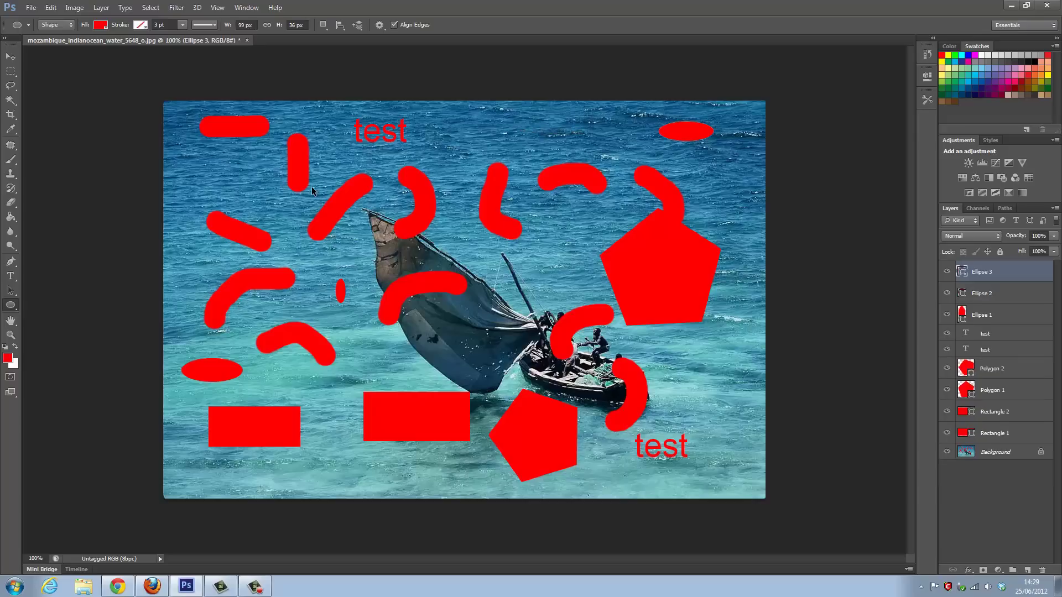
pyautogui.hotkey('ctrl', 'alt', 'z')
pyautogui.hotkey('ctrl', 'alt', 'z')
pyautogui.hotkey('ctrl', 'alt', 'z')
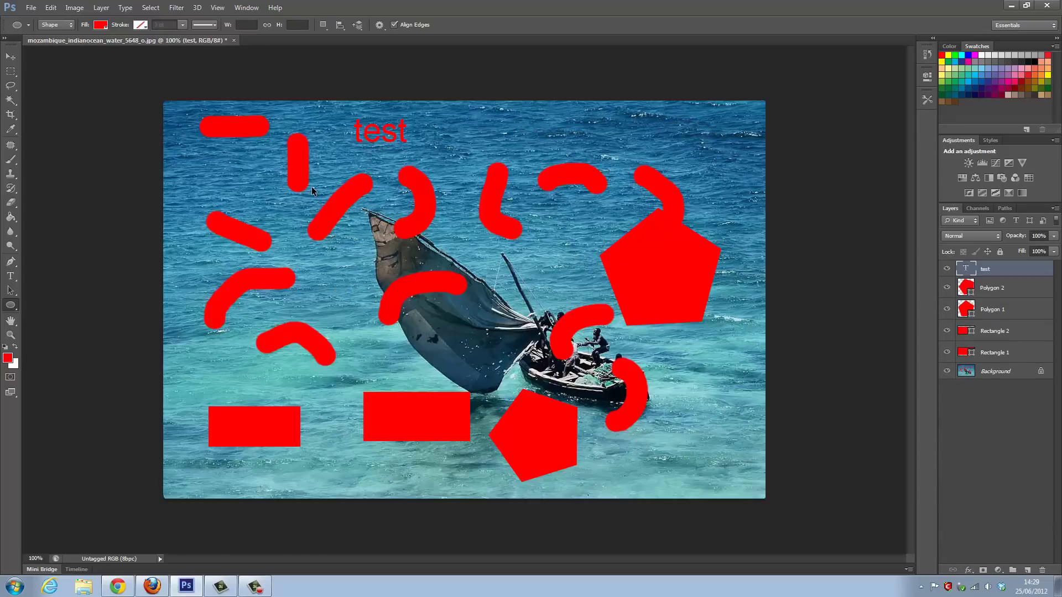
pyautogui.hotkey('ctrl', 'alt', 'z')
pyautogui.hotkey('ctrl', 'alt', 'z')
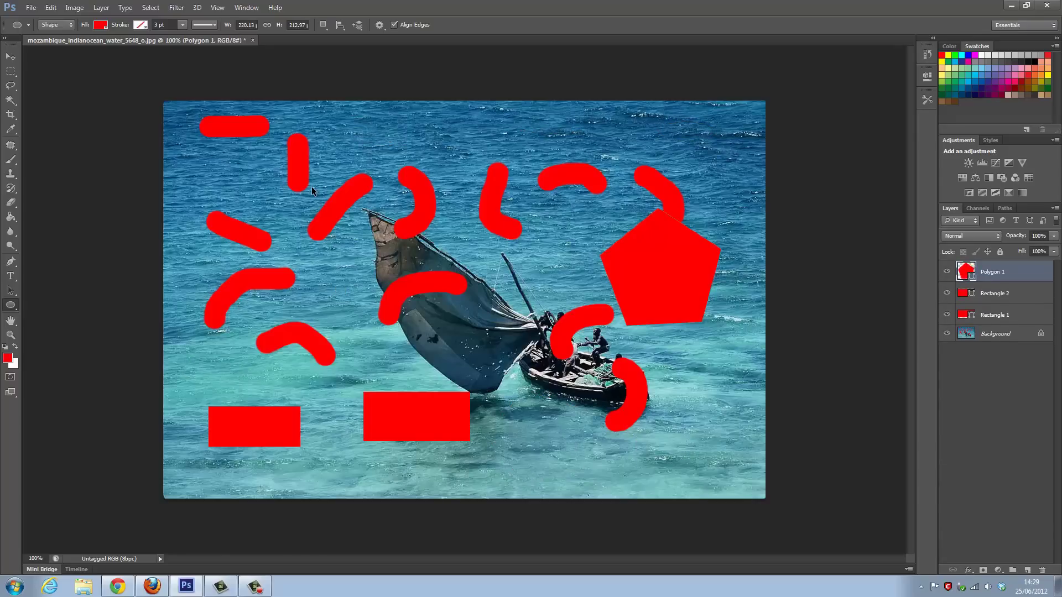
pyautogui.hotkey('ctrl', 'alt', 'z')
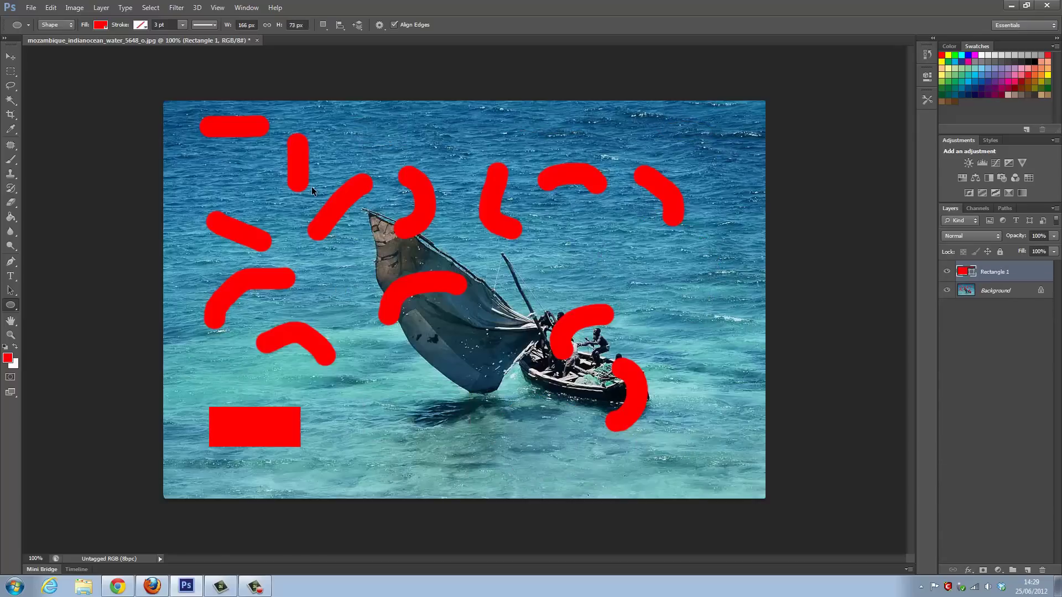
pyautogui.hotkey('ctrl', 'alt', 'z')
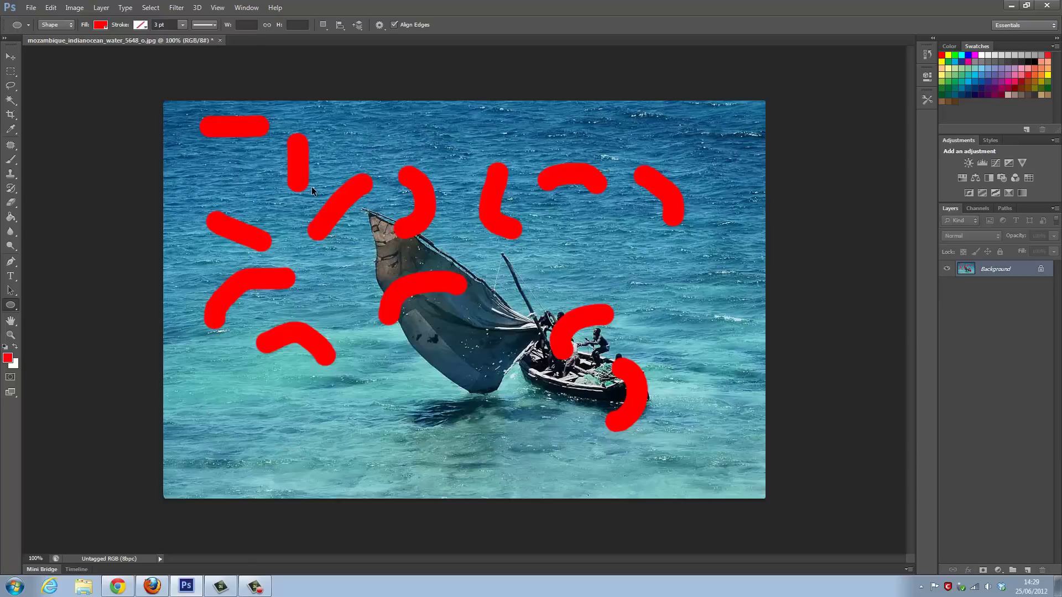
pyautogui.hotkey('ctrl', 'alt', 'z')
pyautogui.hotkey('ctrl', 'alt', 'z')
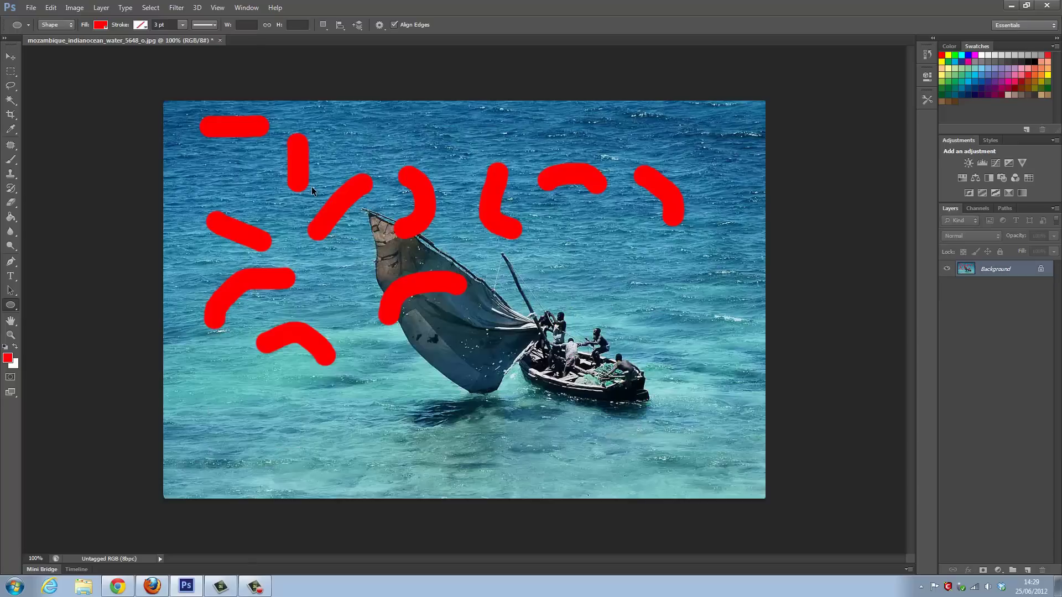
# Step forward through the history to restore the two boat strokes, the rectangles, the polygons and the upper "test" text.
pyautogui.click(46, 8)
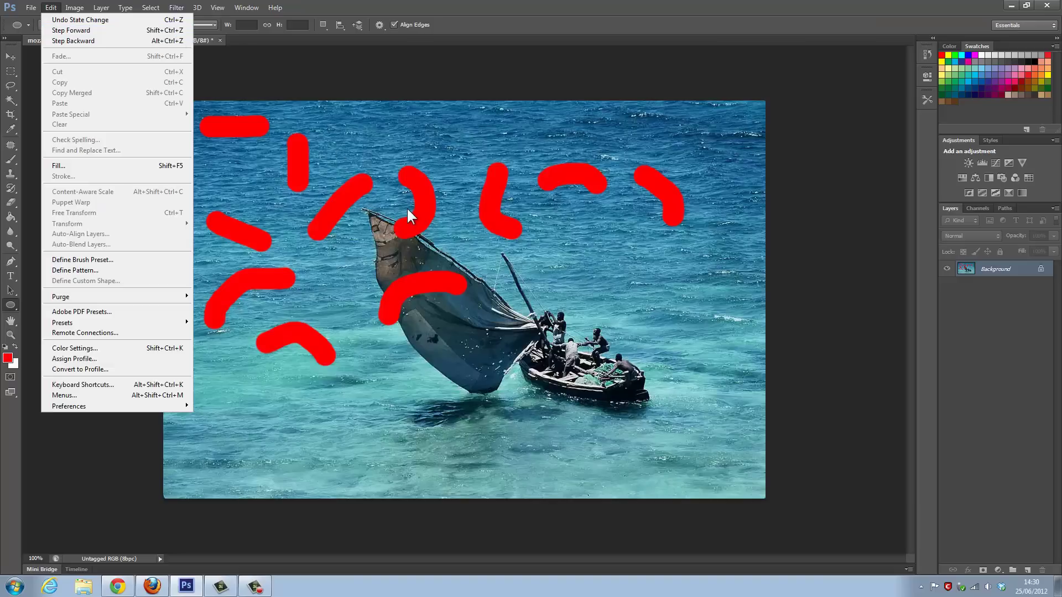
pyautogui.click(391, 205)
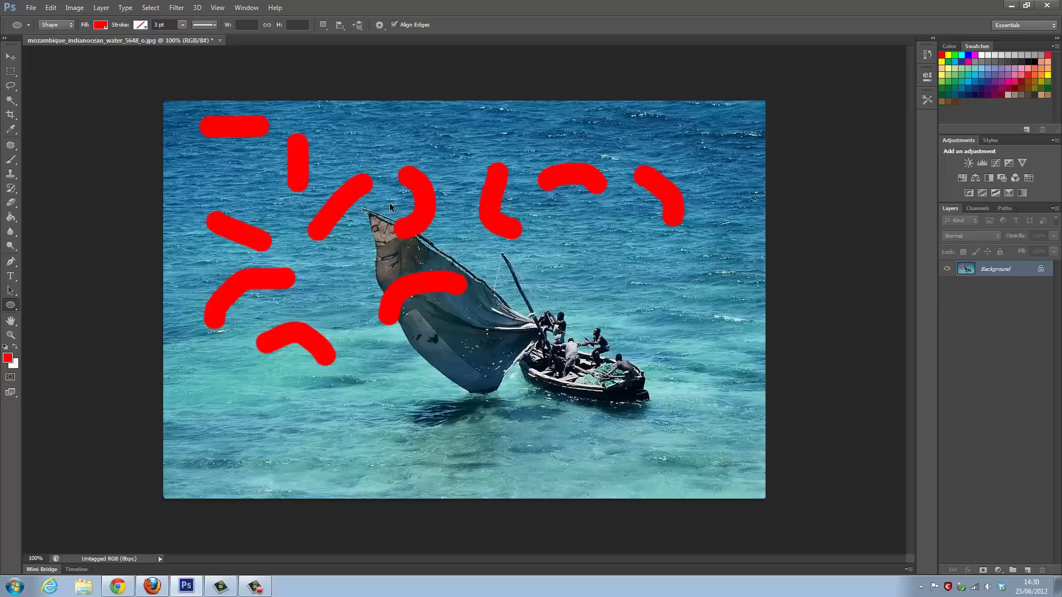
pyautogui.hotkey('ctrl', 'shift', 'z')
pyautogui.hotkey('ctrl', 'shift', 'z')
pyautogui.hotkey('ctrl', 'shift', 'z')
pyautogui.hotkey('ctrl', 'shift', 'z')
pyautogui.hotkey('ctrl', 'shift', 'z')
pyautogui.hotkey('ctrl', 'shift', 'z')
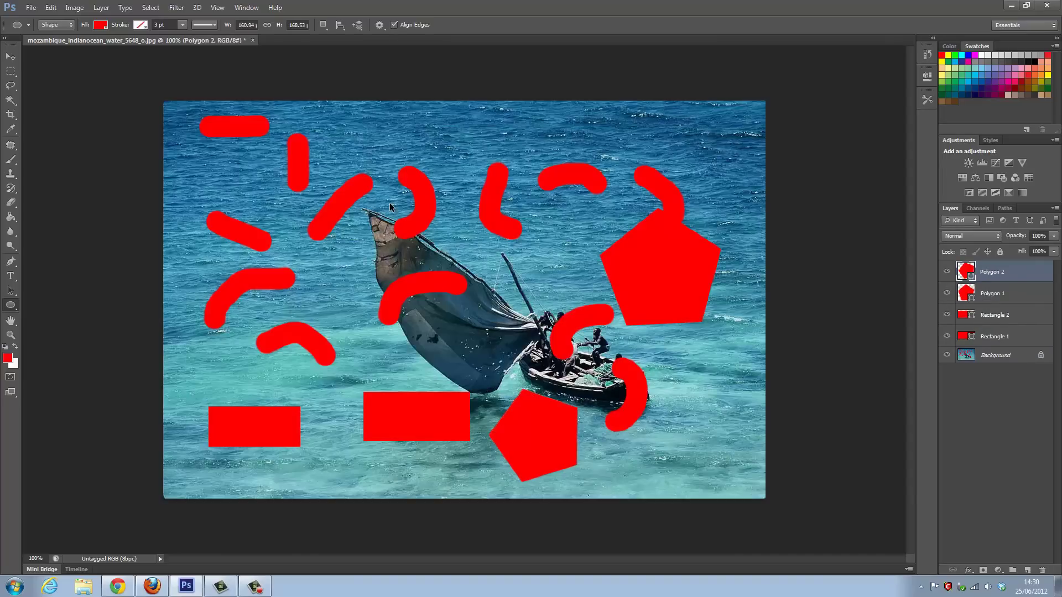
pyautogui.hotkey('ctrl', 'shift', 'z')
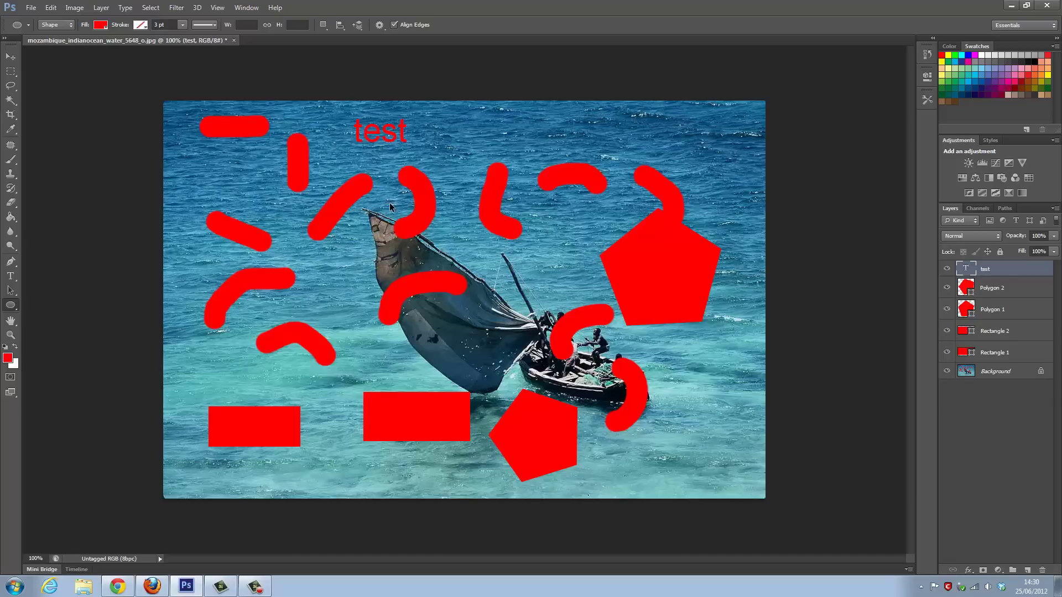
# Step backward to the oldest available history state, removing the restored items and the two upper brush strokes on the image's right side.
pyautogui.hotkey('ctrl', 'alt', 'z')
pyautogui.hotkey('ctrl', 'alt', 'z')
pyautogui.hotkey('ctrl', 'alt', 'z')
pyautogui.hotkey('ctrl', 'alt', 'z')
pyautogui.hotkey('ctrl', 'alt', 'z')
pyautogui.hotkey('ctrl', 'alt', 'z')
pyautogui.hotkey('ctrl', 'alt', 'z')
pyautogui.hotkey('ctrl', 'alt', 'z')
pyautogui.hotkey('ctrl', 'alt', 'z')
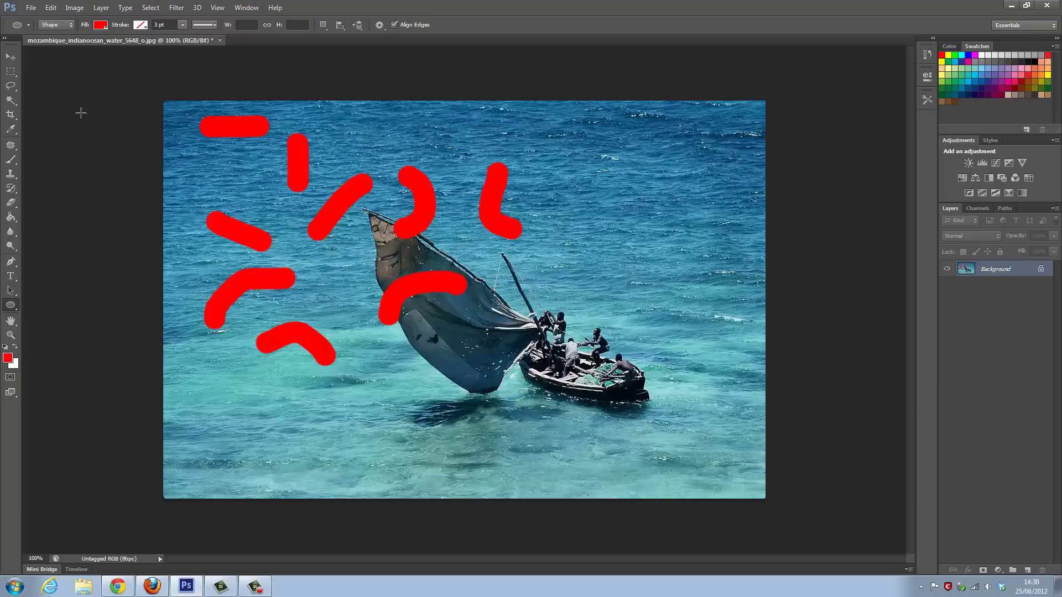
# Set the number of history states to 100 in the Performance preferences.
pyautogui.click(51, 6)
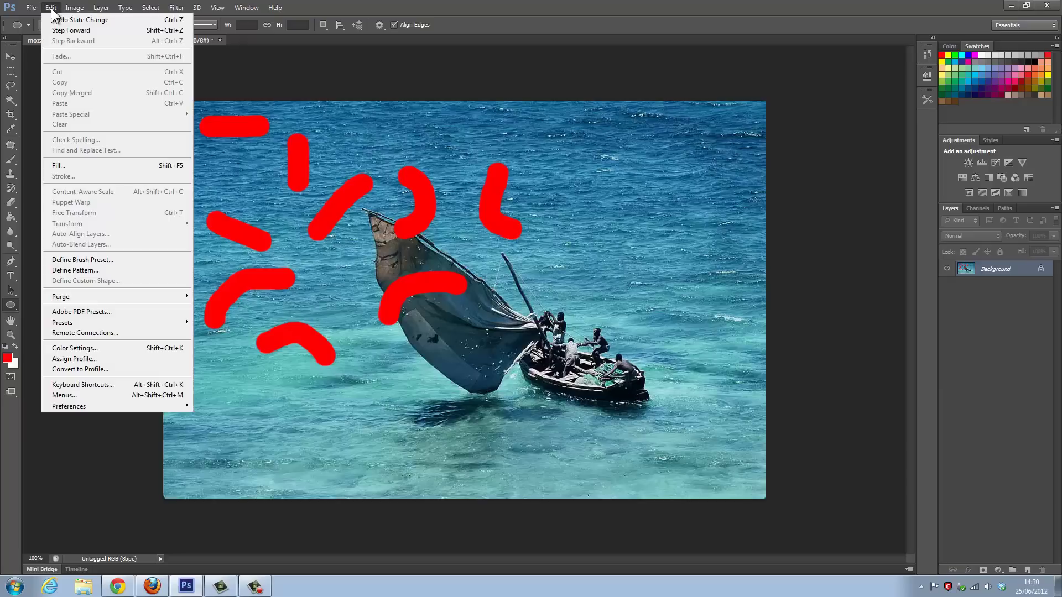
pyautogui.moveTo(71, 408)
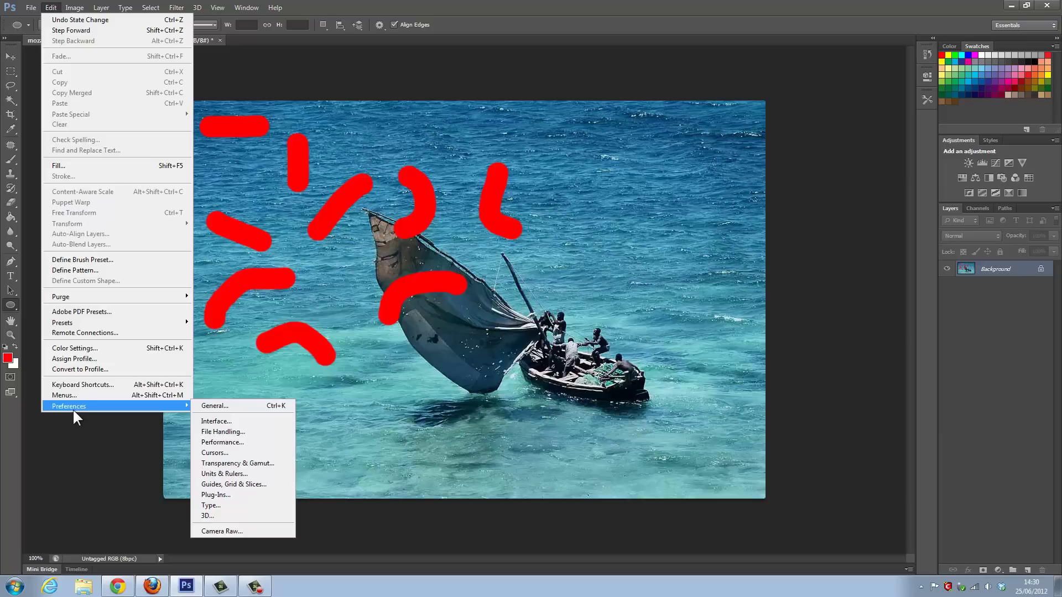
pyautogui.click(219, 443)
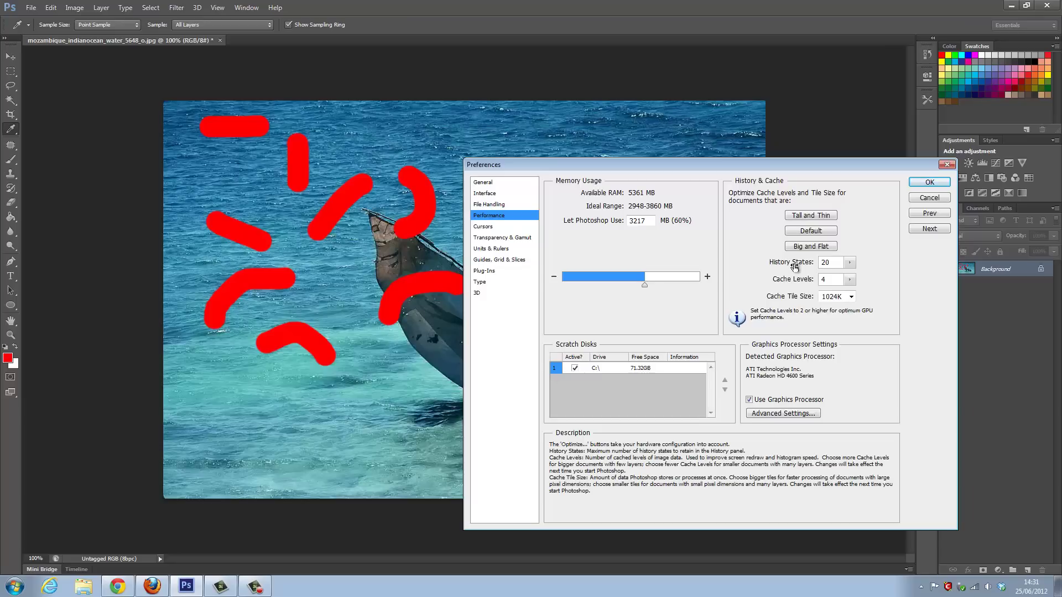
pyautogui.doubleClick(825, 262)
pyautogui.write('100')
pyautogui.click(926, 184)
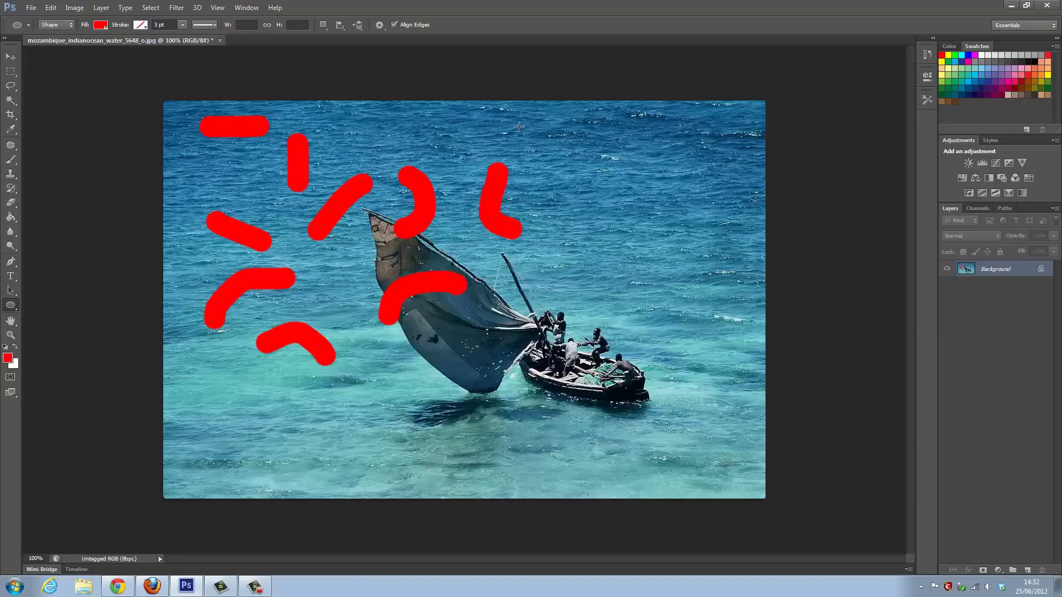
# Start quitting the program and cancel at the save prompt.
pyautogui.click(1050, 8)
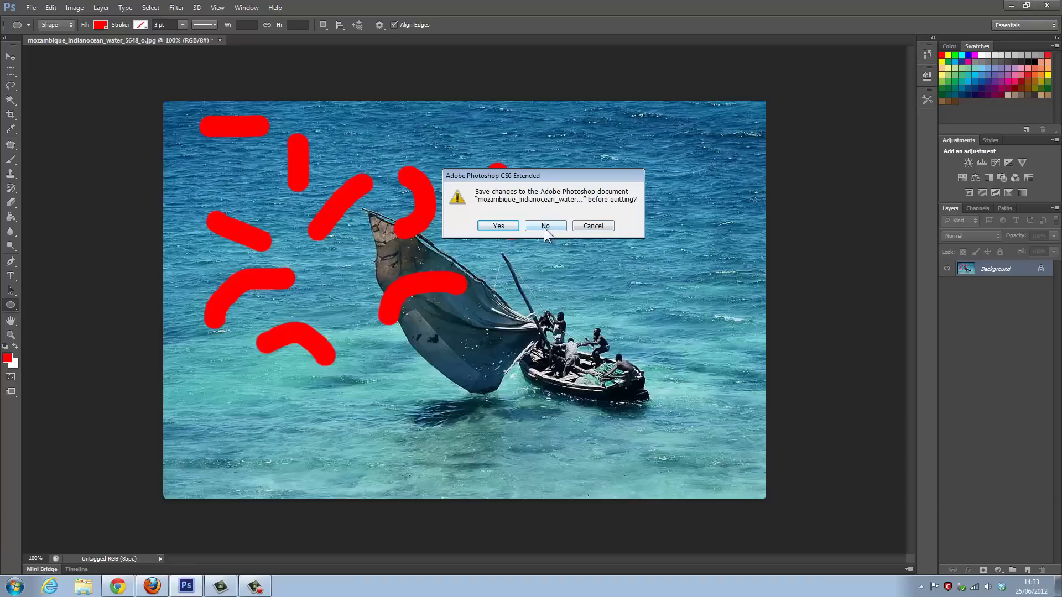
pyautogui.click(592, 225)
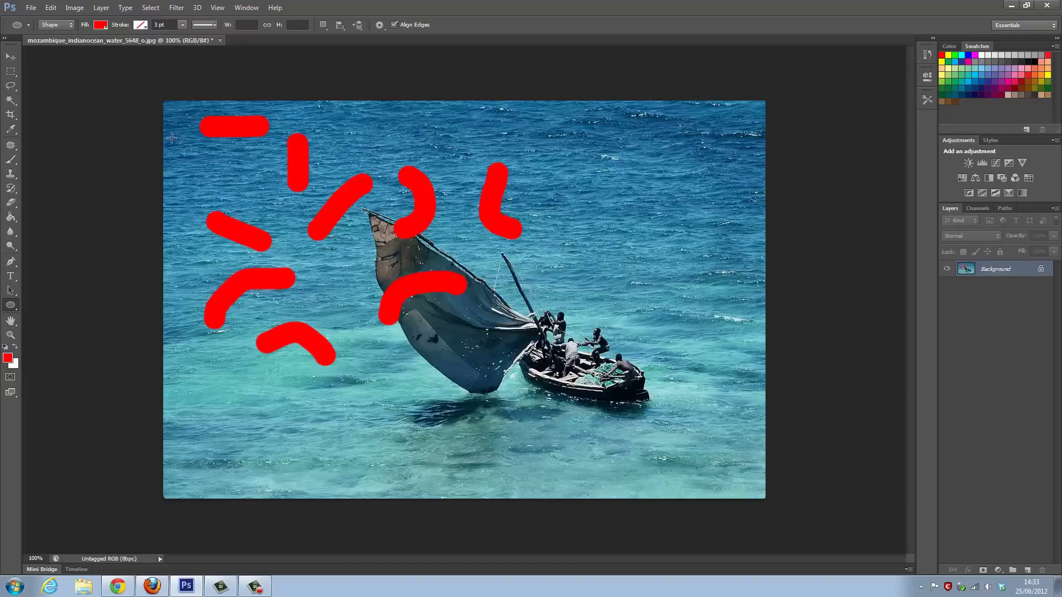
# Revert the boat image to its last saved version.
pyautogui.click(31, 7)
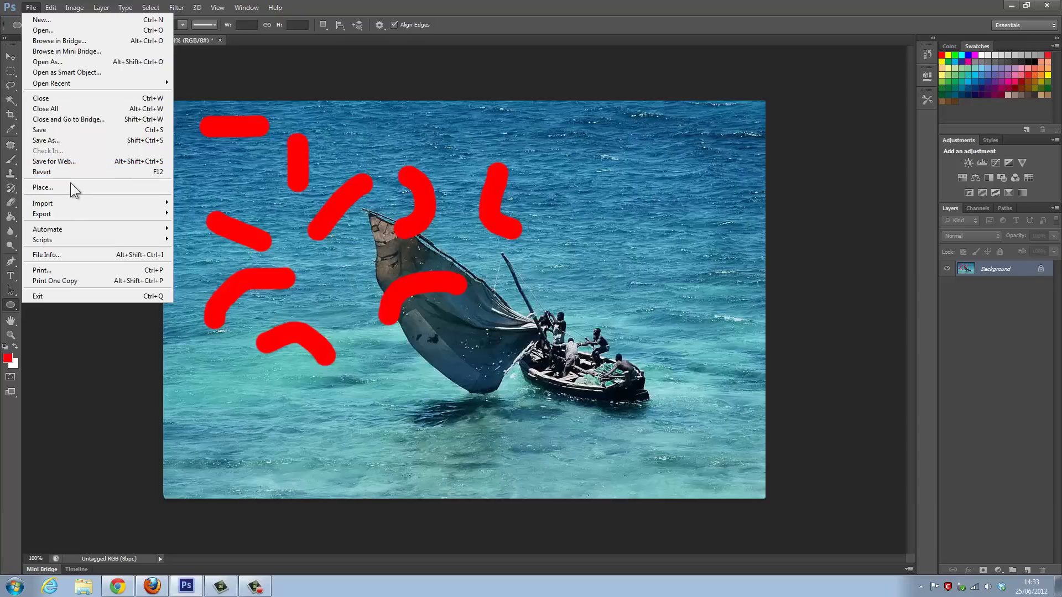
pyautogui.click(60, 171)
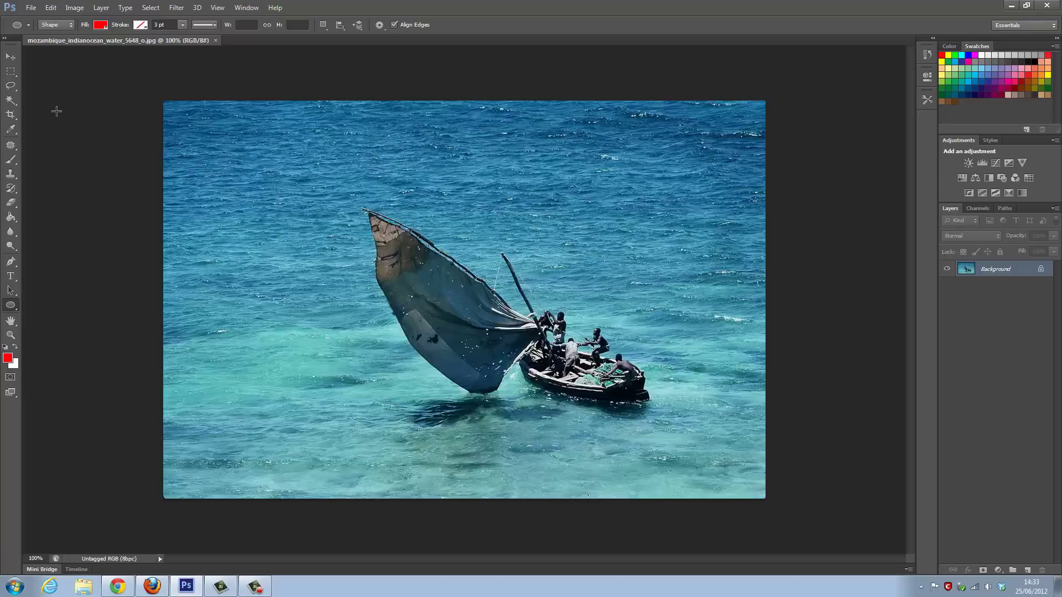
pyautogui.click(23, 7)
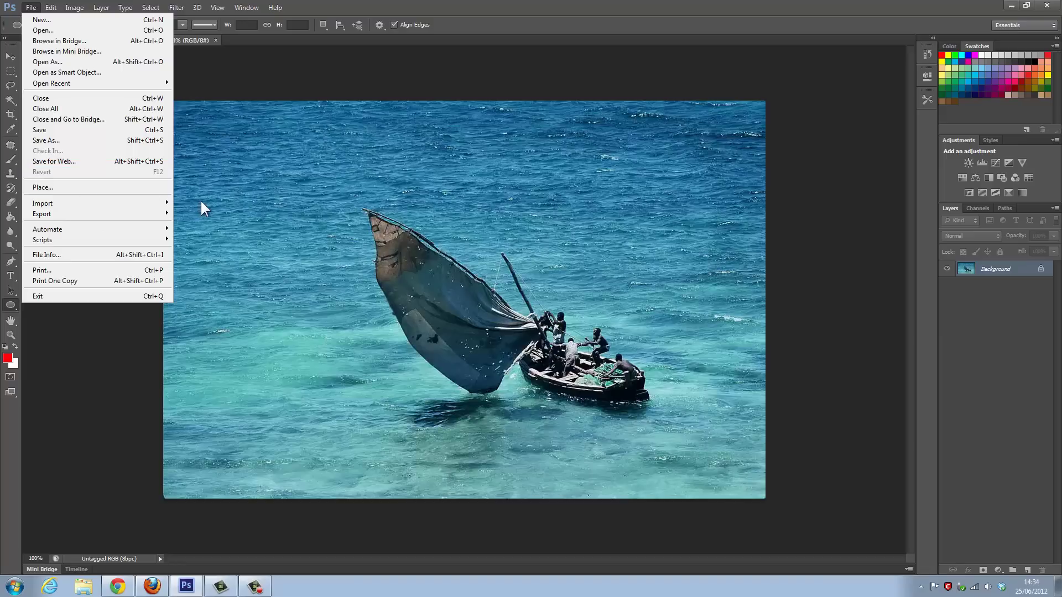
# Open the History panel to show the image's recorded edit states.
pyautogui.click(312, 160)
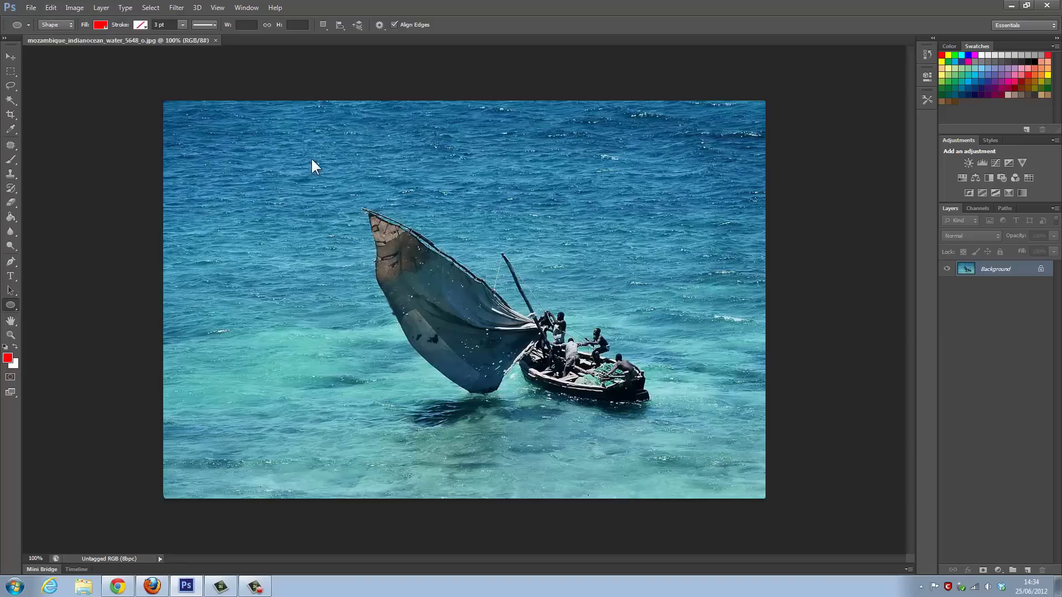
pyautogui.click(46, 9)
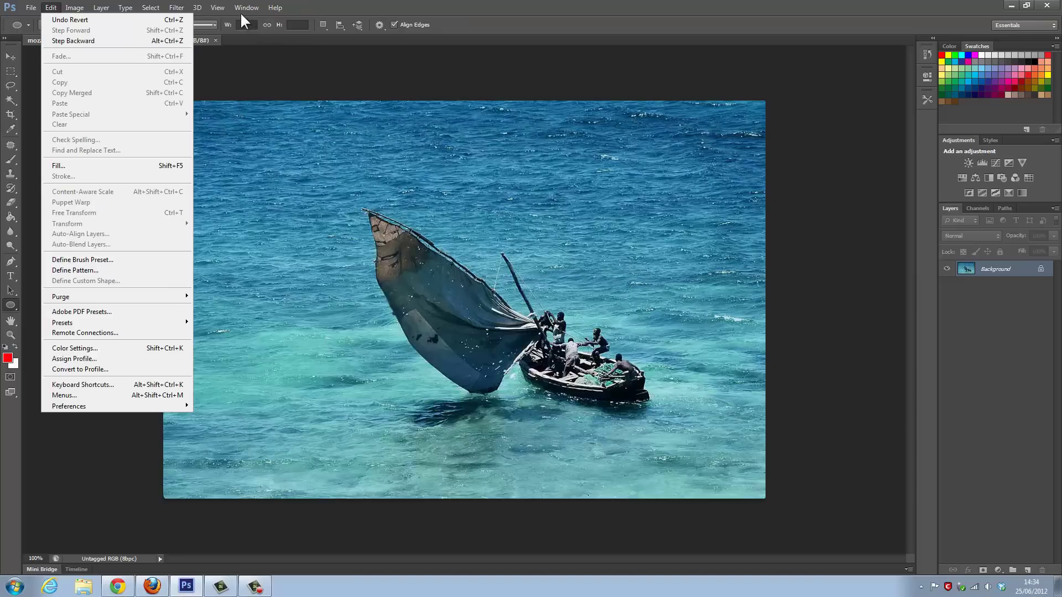
pyautogui.moveTo(240, 10)
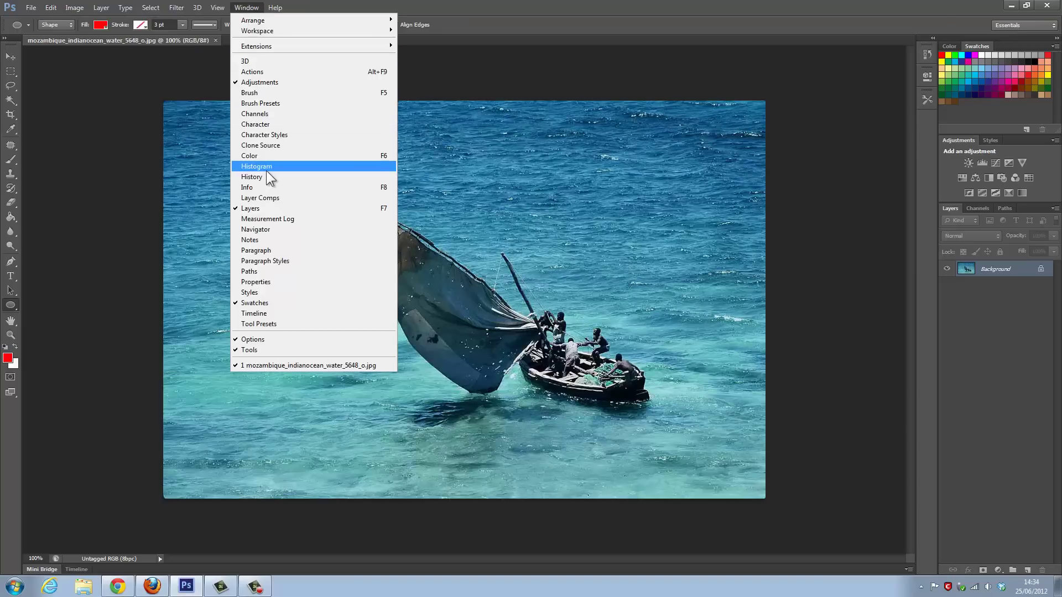
pyautogui.click(252, 177)
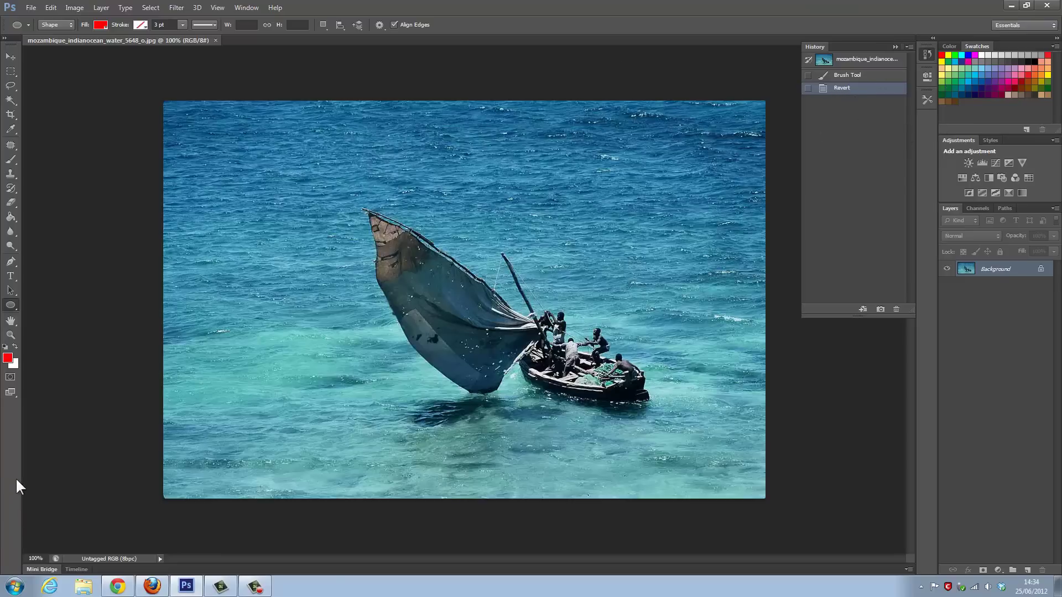
# Draw a red ellipse about 163 by 152 px in the upper-left sea, plus two flat red ellipses above and across the sail.
pyautogui.moveTo(205, 162); pyautogui.dragTo(295, 245)
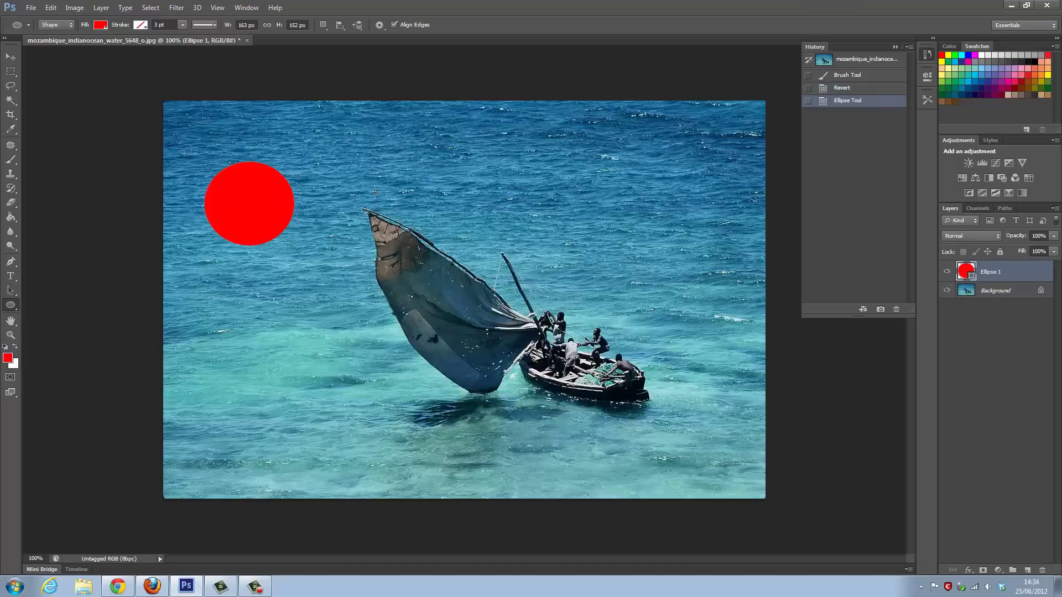
pyautogui.moveTo(459, 210); pyautogui.dragTo(365, 186)
pyautogui.moveTo(365, 278); pyautogui.dragTo(439, 295)
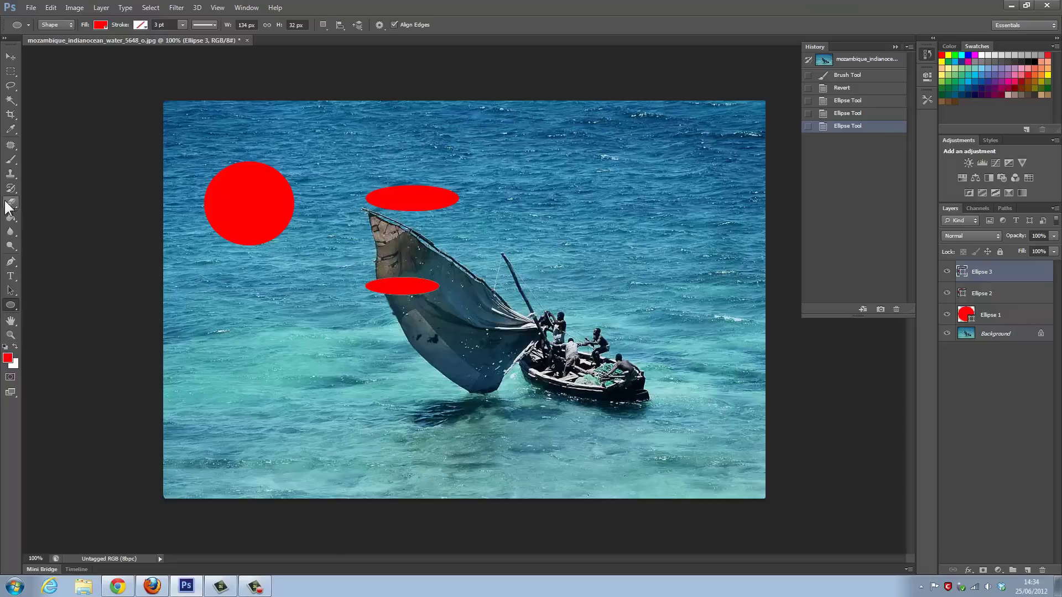
# Rasterize the topmost ellipse layer and paint twelve scattered red brush strokes on the background converted to a regular layer.
pyautogui.click(10, 160)
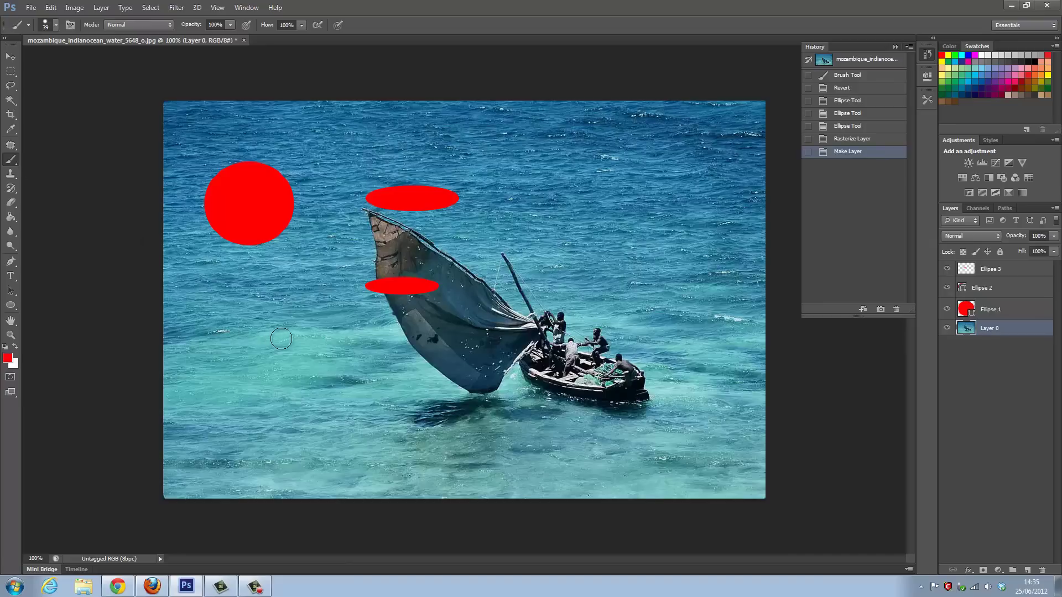
pyautogui.moveTo(260, 326); pyautogui.dragTo(424, 379)
pyautogui.moveTo(500, 252); pyautogui.dragTo(536, 354)
pyautogui.moveTo(608, 216)
pyautogui.mouseDown()
pyautogui.moveTo(668, 289)
pyautogui.moveTo(678, 318)
pyautogui.mouseUp()
pyautogui.moveTo(600, 150); pyautogui.dragTo(494, 204)
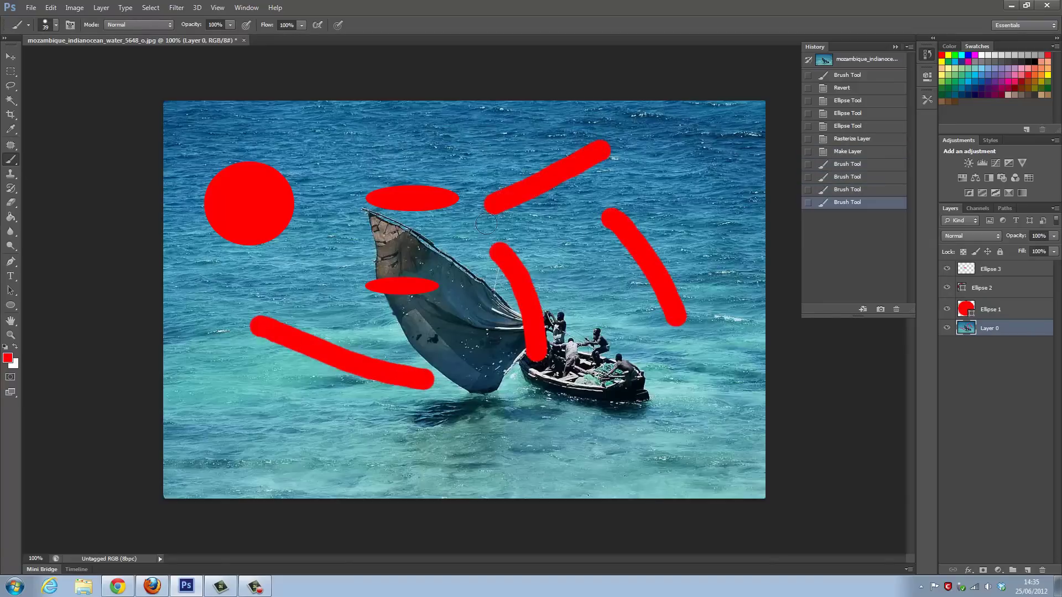
pyautogui.moveTo(241, 414); pyautogui.dragTo(425, 434)
pyautogui.click(505, 401)
pyautogui.moveTo(645, 428); pyautogui.dragTo(500, 399)
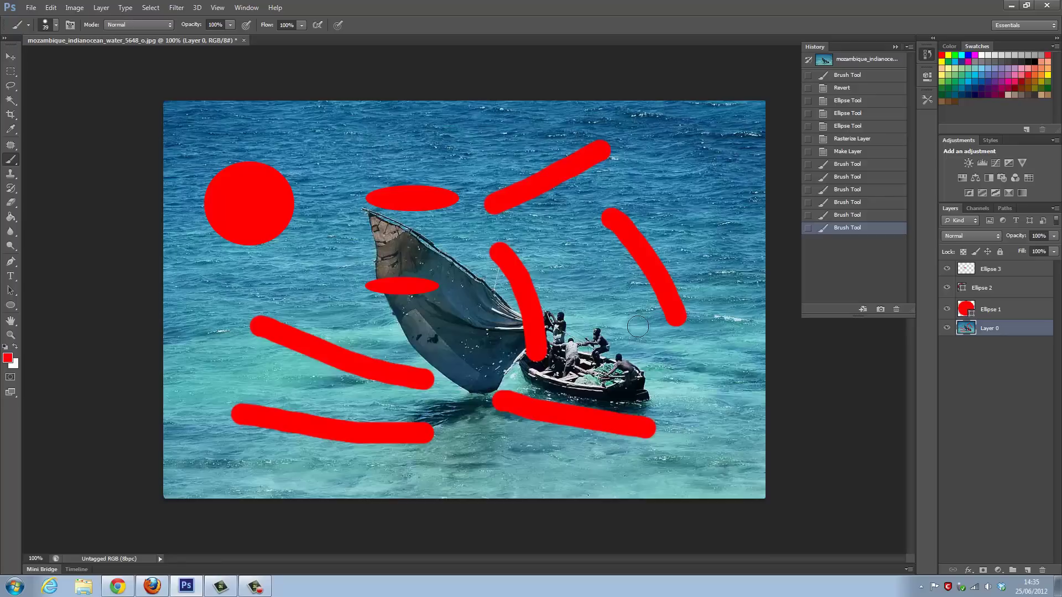
pyautogui.moveTo(636, 326); pyautogui.dragTo(704, 397)
pyautogui.moveTo(702, 461); pyautogui.dragTo(545, 474)
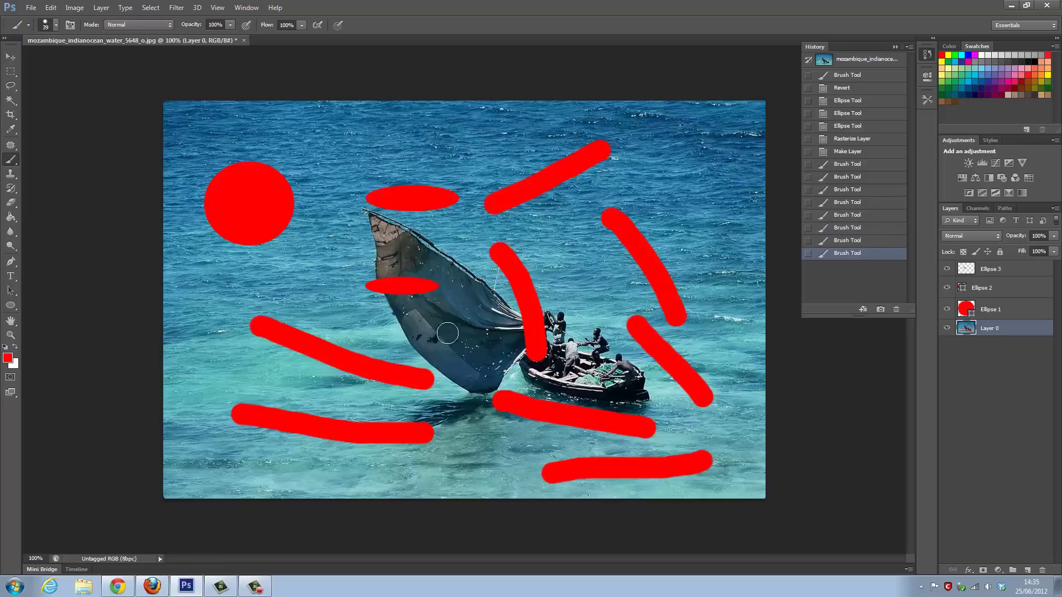
pyautogui.moveTo(449, 329); pyautogui.dragTo(461, 399)
pyautogui.moveTo(207, 416); pyautogui.dragTo(202, 323)
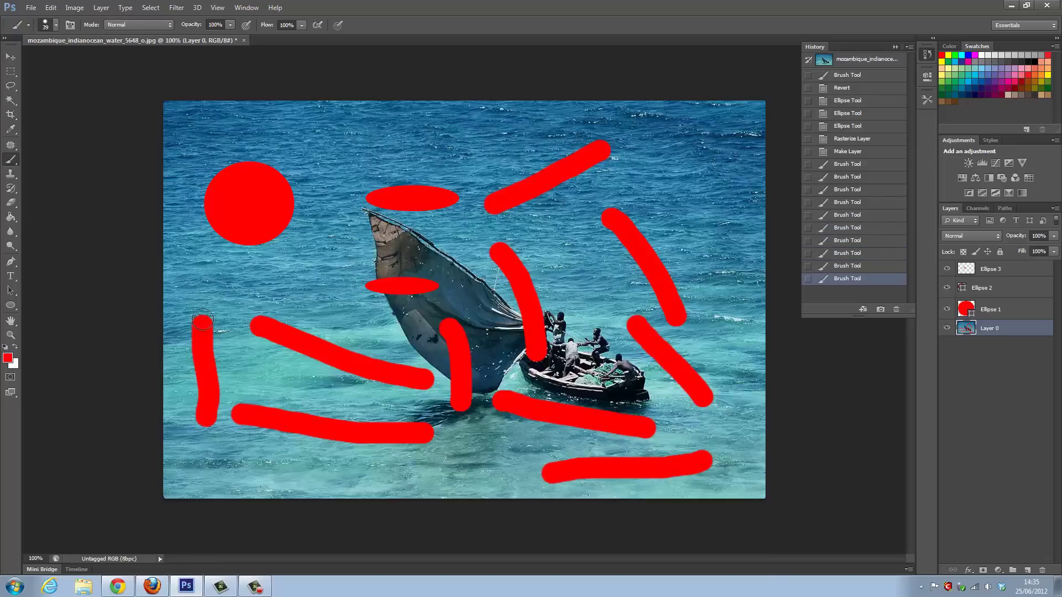
pyautogui.moveTo(308, 263); pyautogui.dragTo(338, 237)
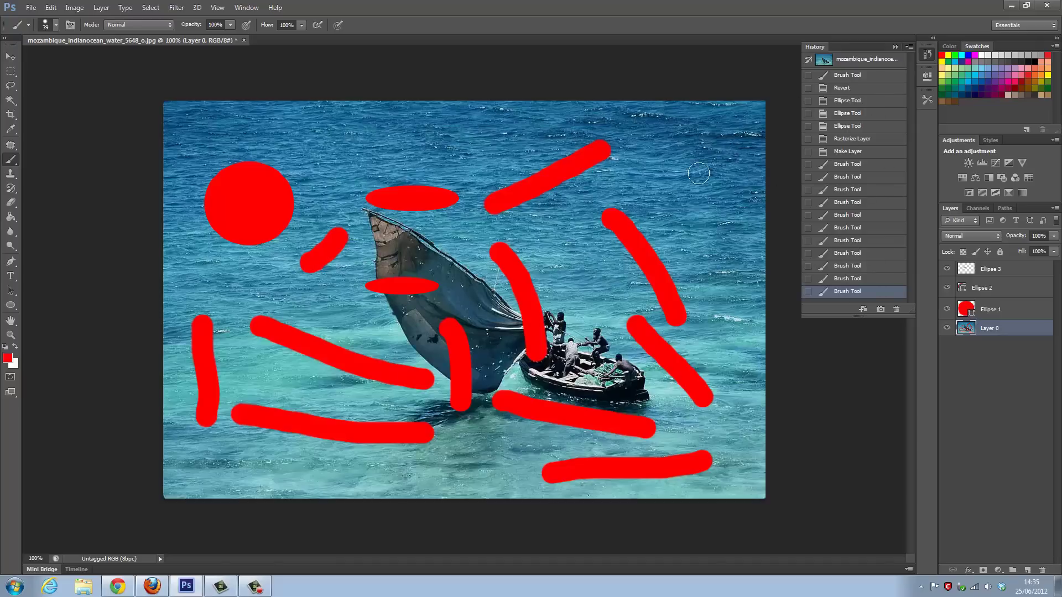
pyautogui.moveTo(346, 133); pyautogui.dragTo(459, 146)
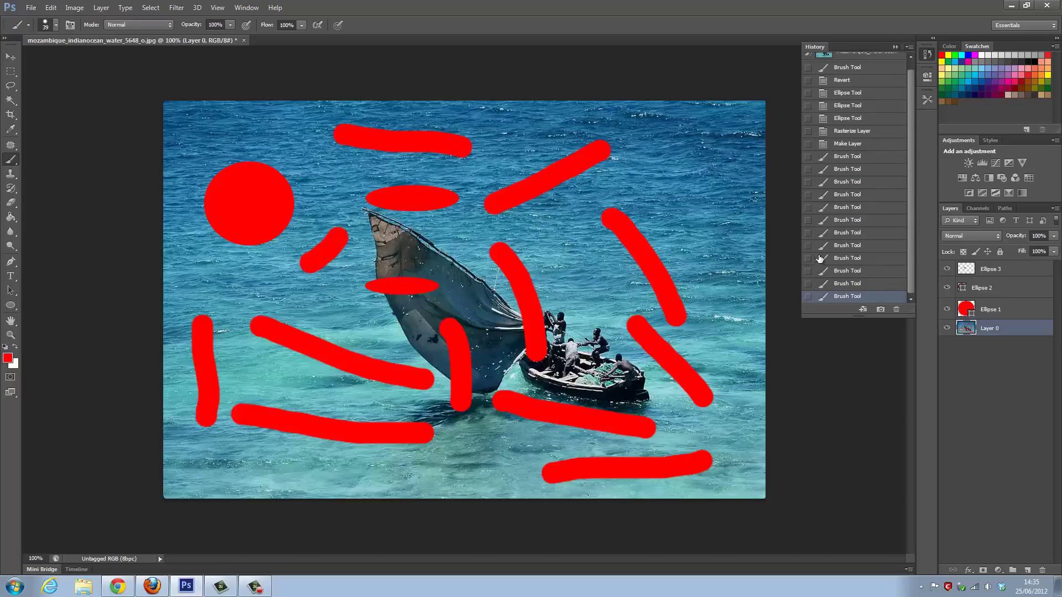
# Jump back in the history to the second new brush stroke, forward to the ninth, and forward again to the latest state.
pyautogui.click(850, 171)
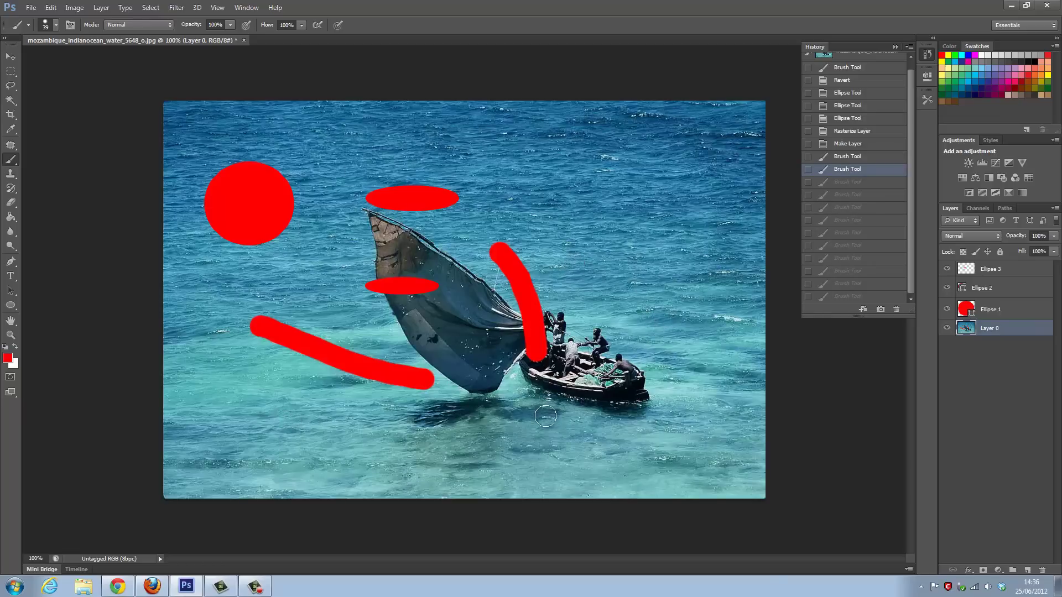
pyautogui.click(843, 259)
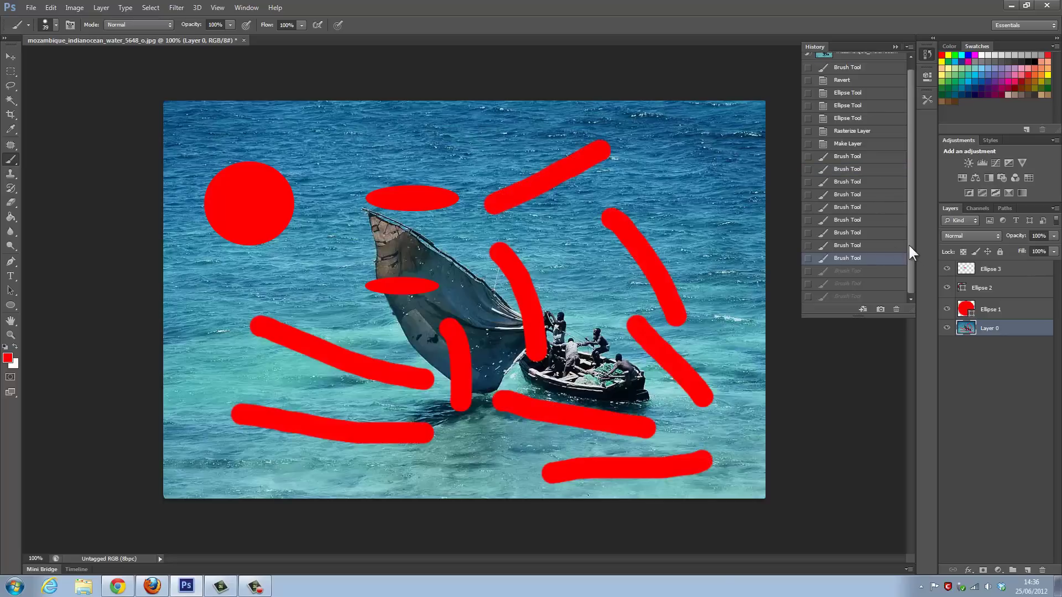
pyautogui.moveTo(911, 260)
pyautogui.mouseDown()
pyautogui.moveTo(919, 210)
pyautogui.moveTo(910, 260)
pyautogui.mouseUp()
pyautogui.click(833, 298)
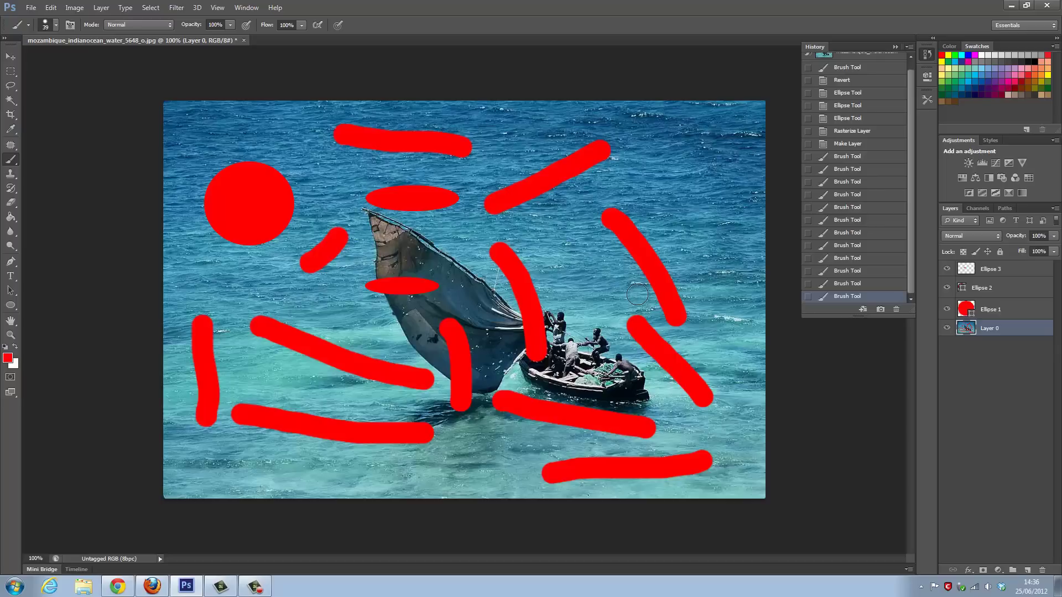
pyautogui.moveTo(908, 250); pyautogui.dragTo(913, 237)
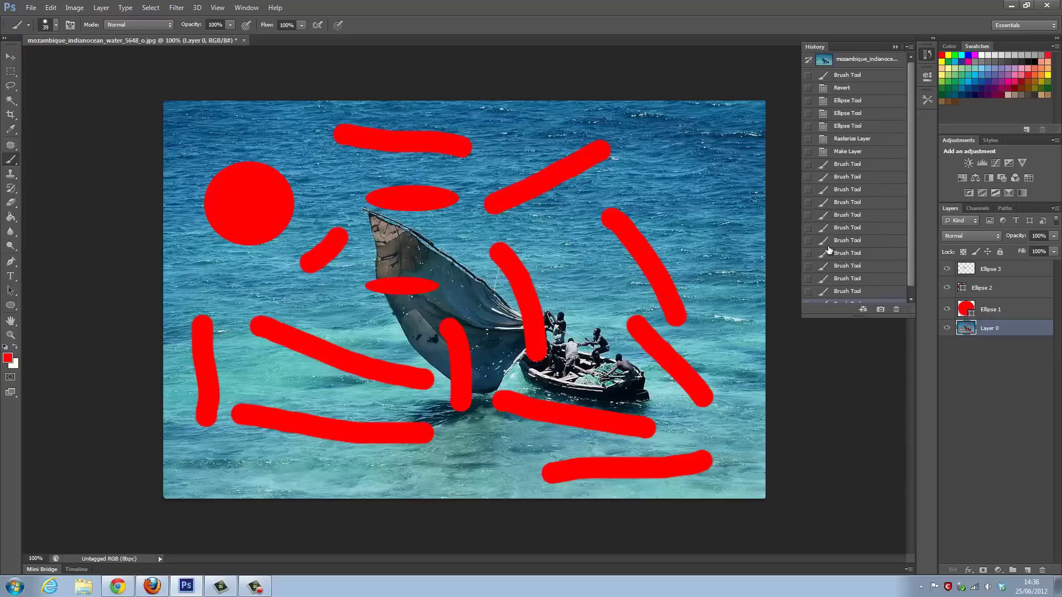